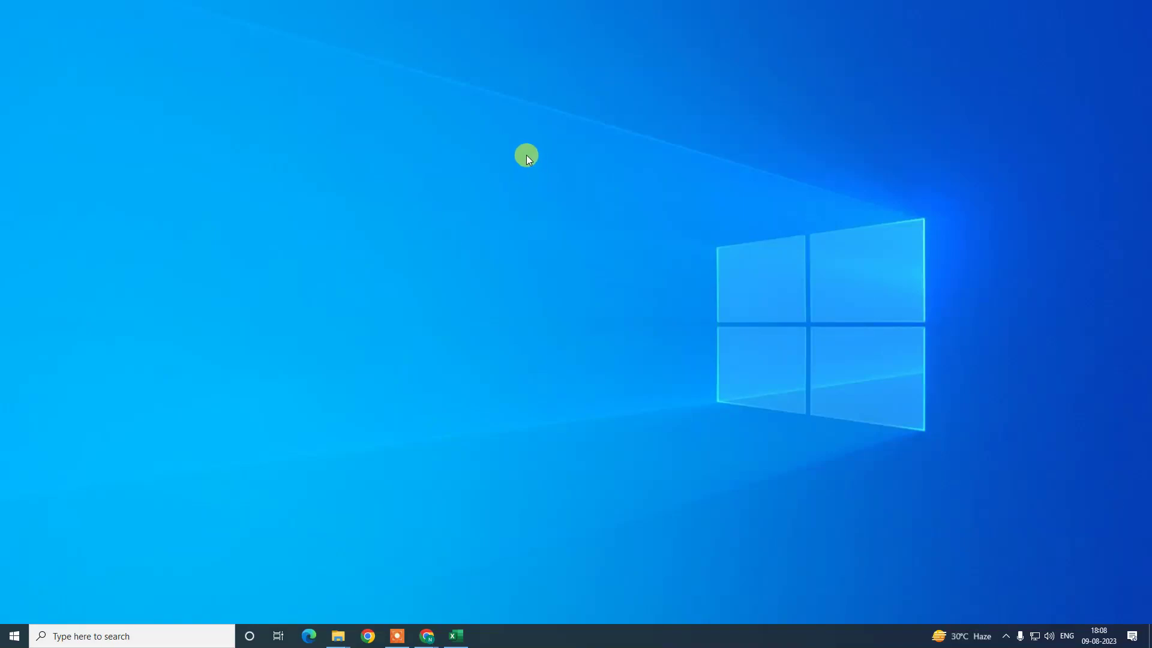
# Refresh the Windows desktop three times from its context menu
pyautogui.rightClick(418, 121)
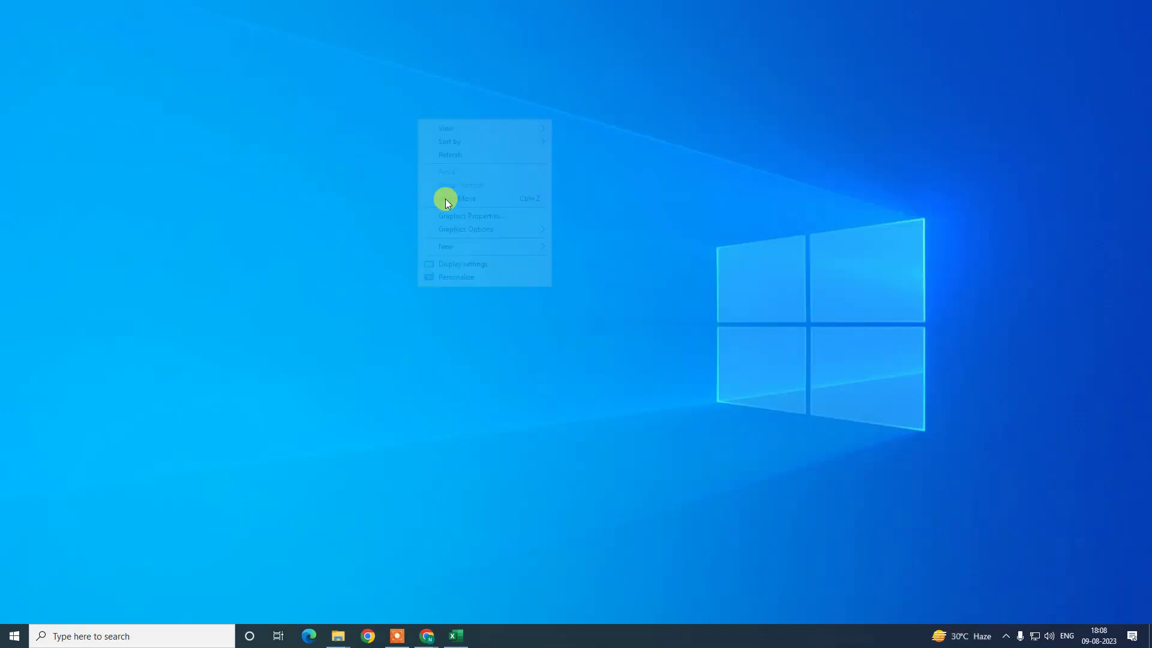
pyautogui.click(477, 155)
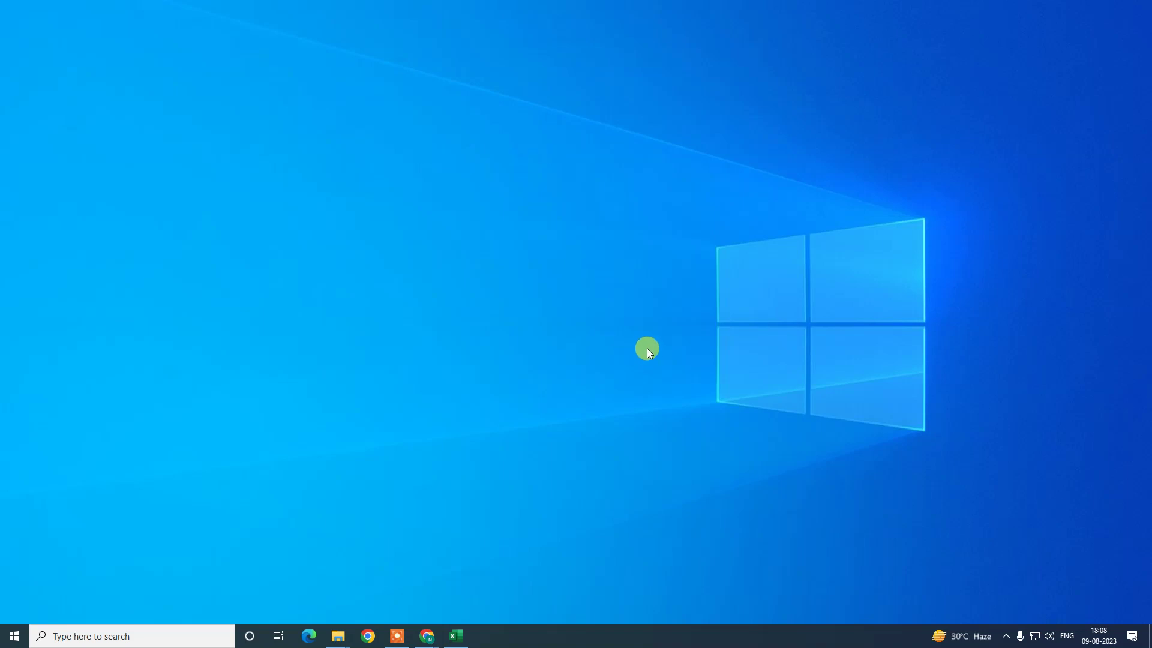
pyautogui.rightClick(487, 169)
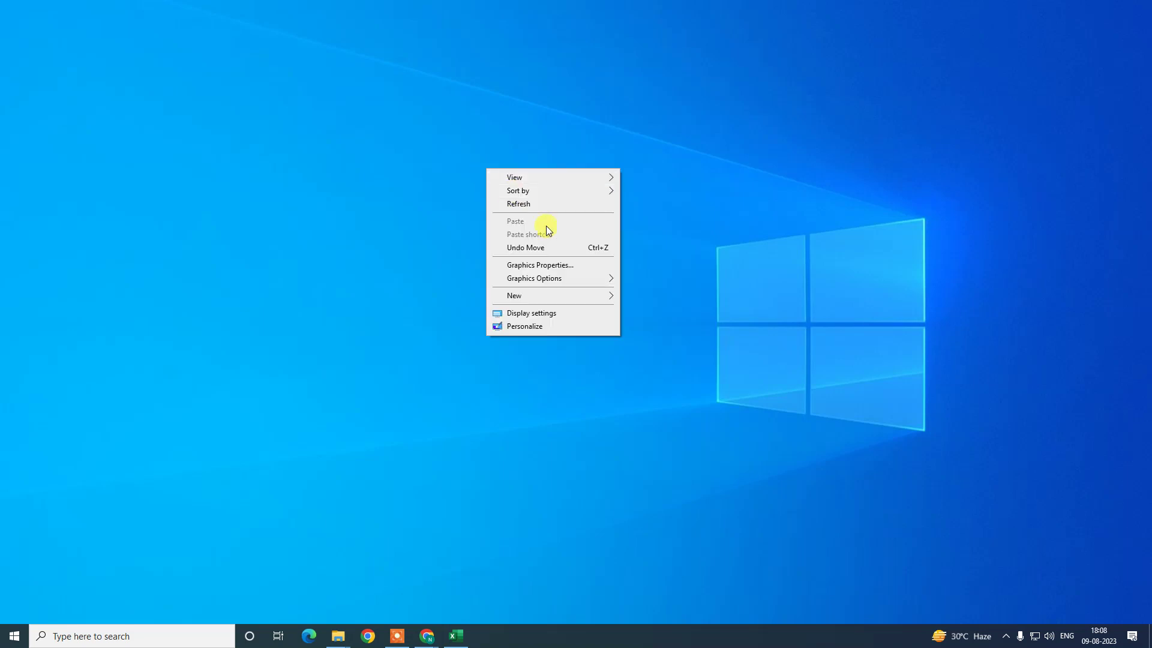
pyautogui.click(559, 205)
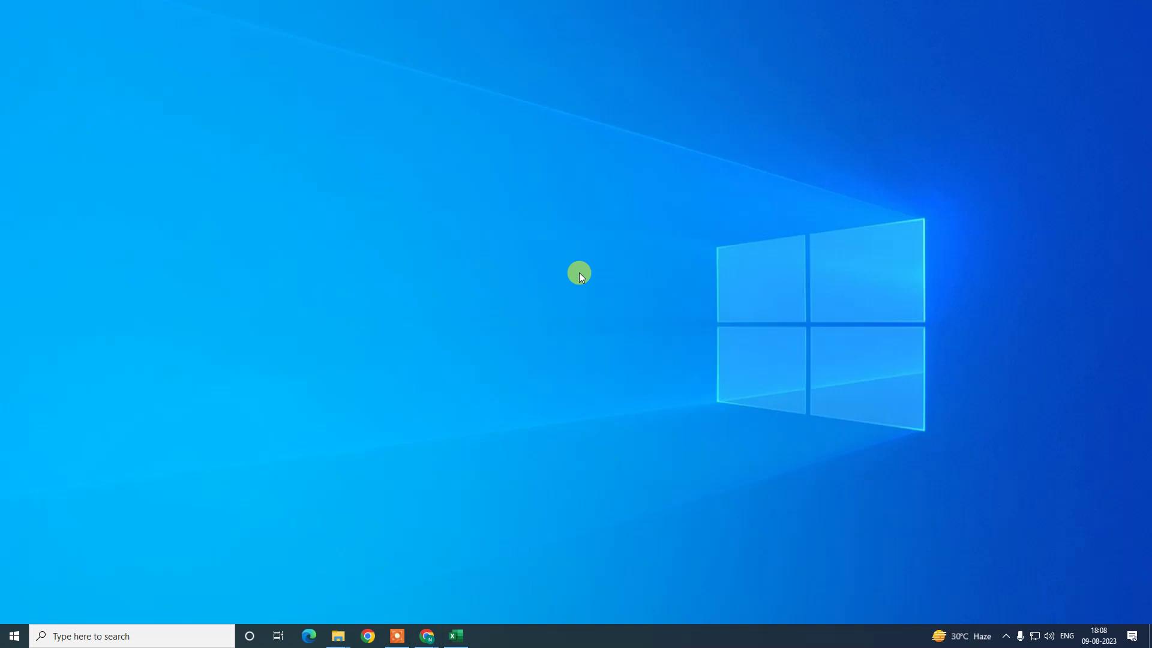
pyautogui.rightClick(475, 161)
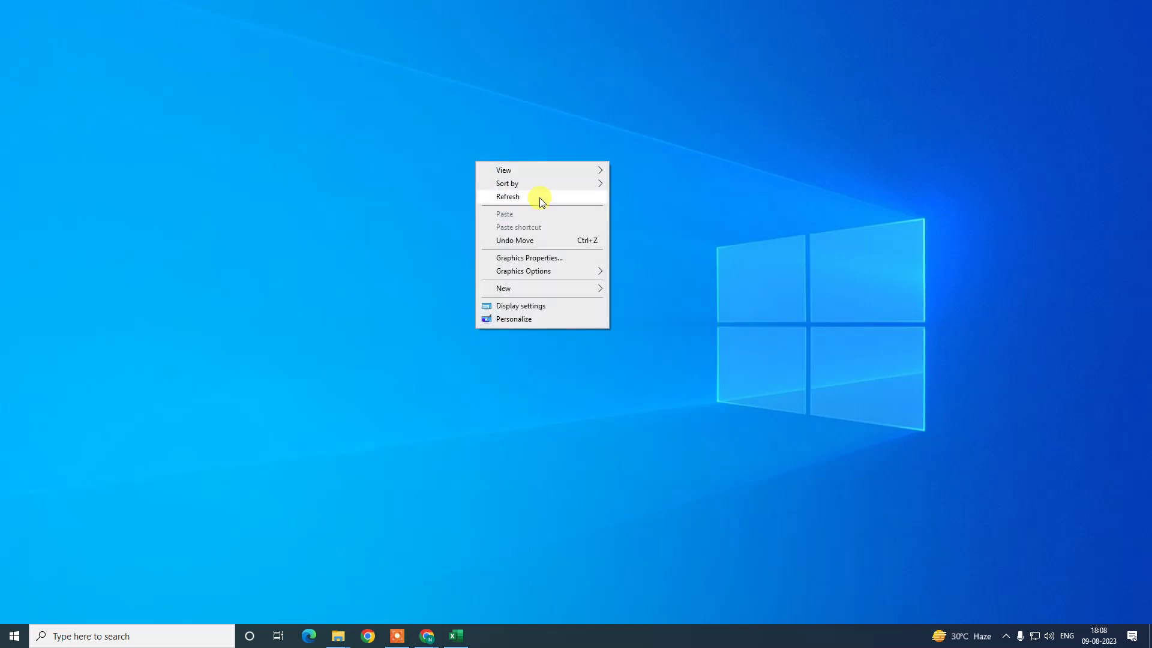
pyautogui.click(541, 198)
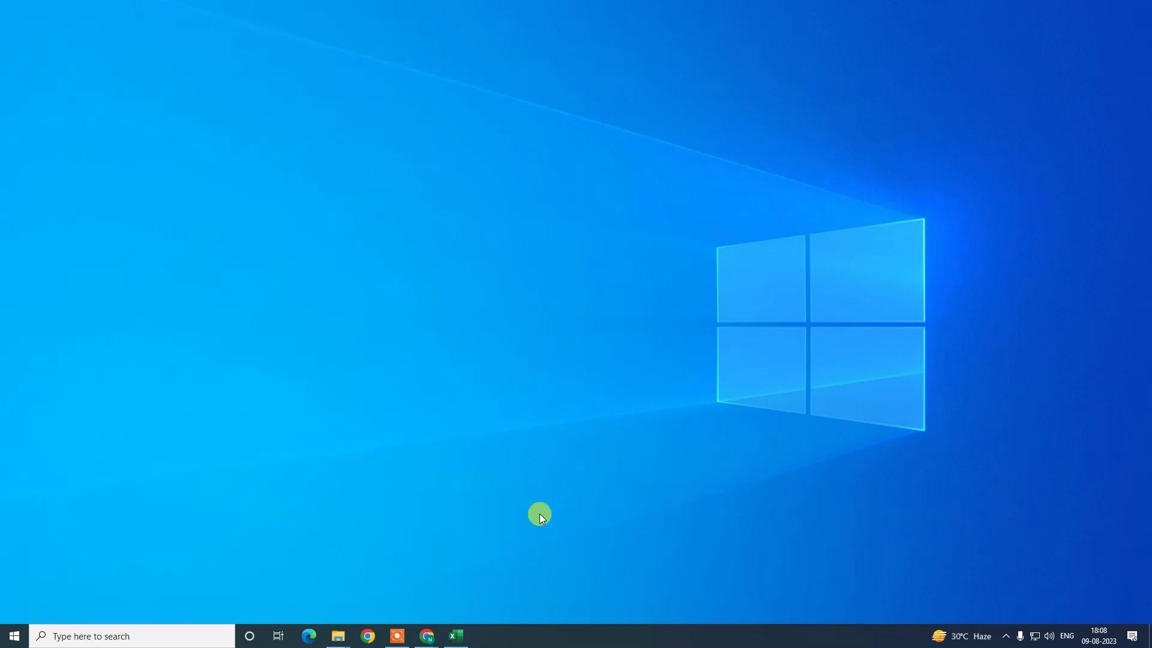
# In Chrome, check the signed-in Google account's e-mail address in the account panel
pyautogui.hotkey('alt', 'Tab')
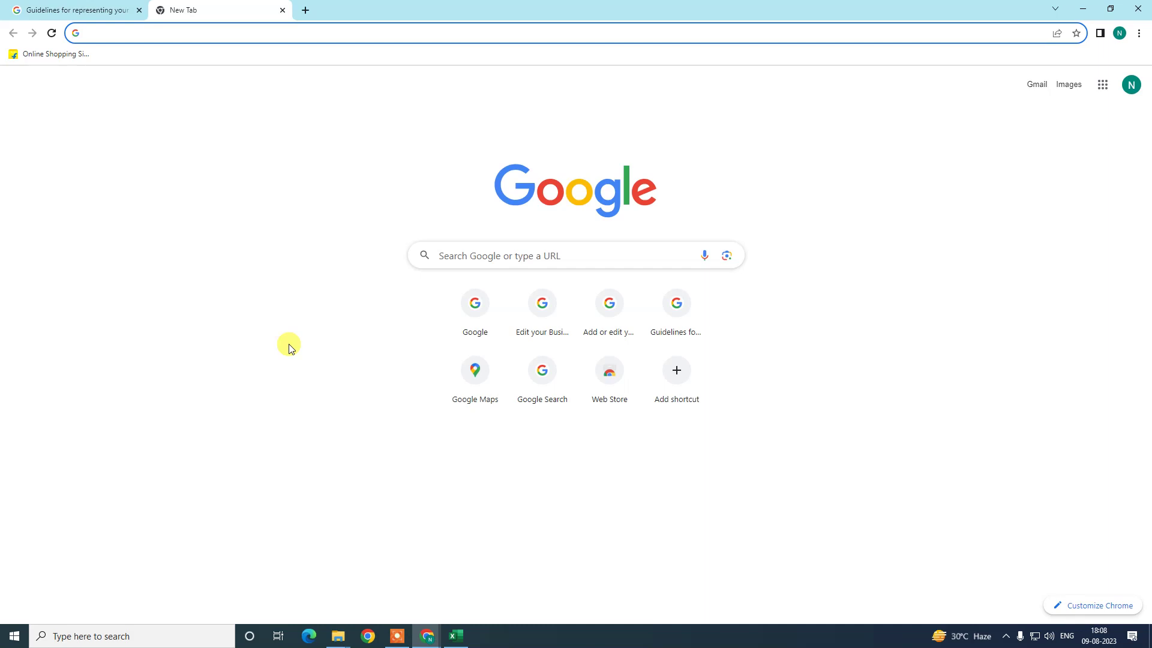
pyautogui.click(1131, 84)
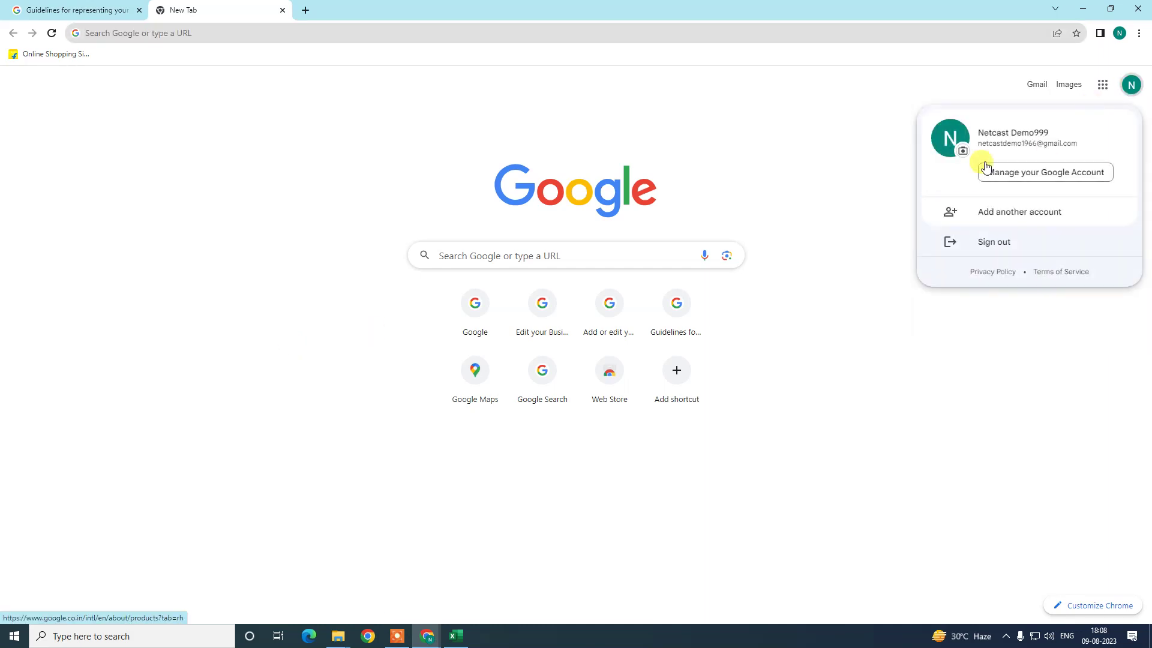
pyautogui.moveTo(978, 144); pyautogui.dragTo(1078, 146)
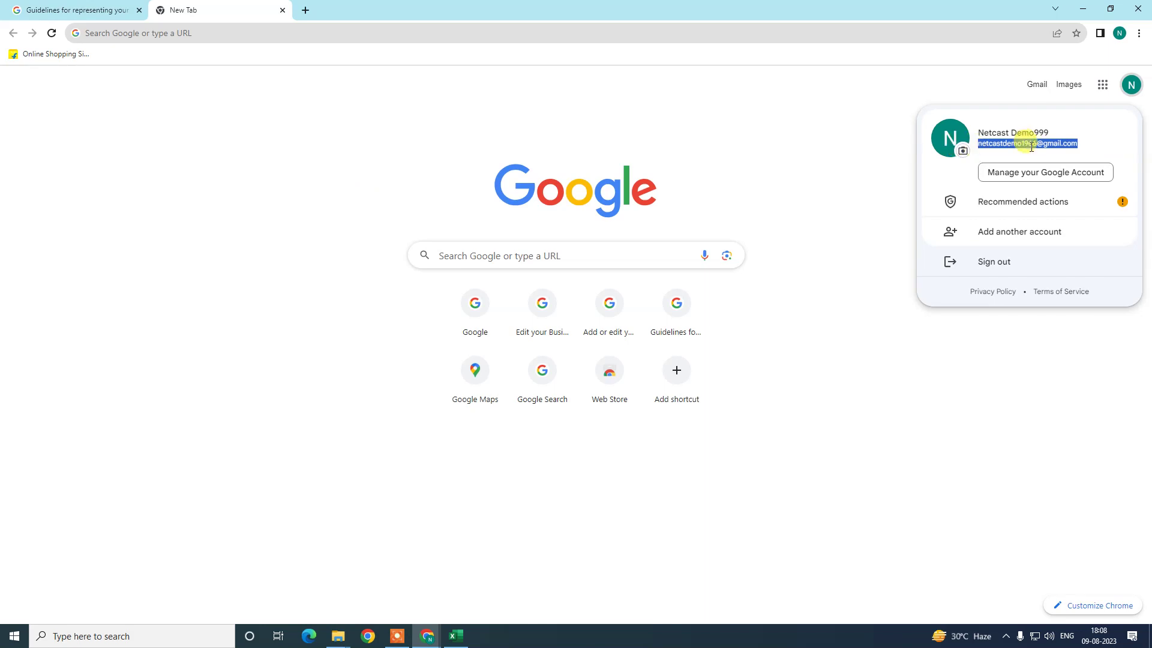
pyautogui.press('Escape')
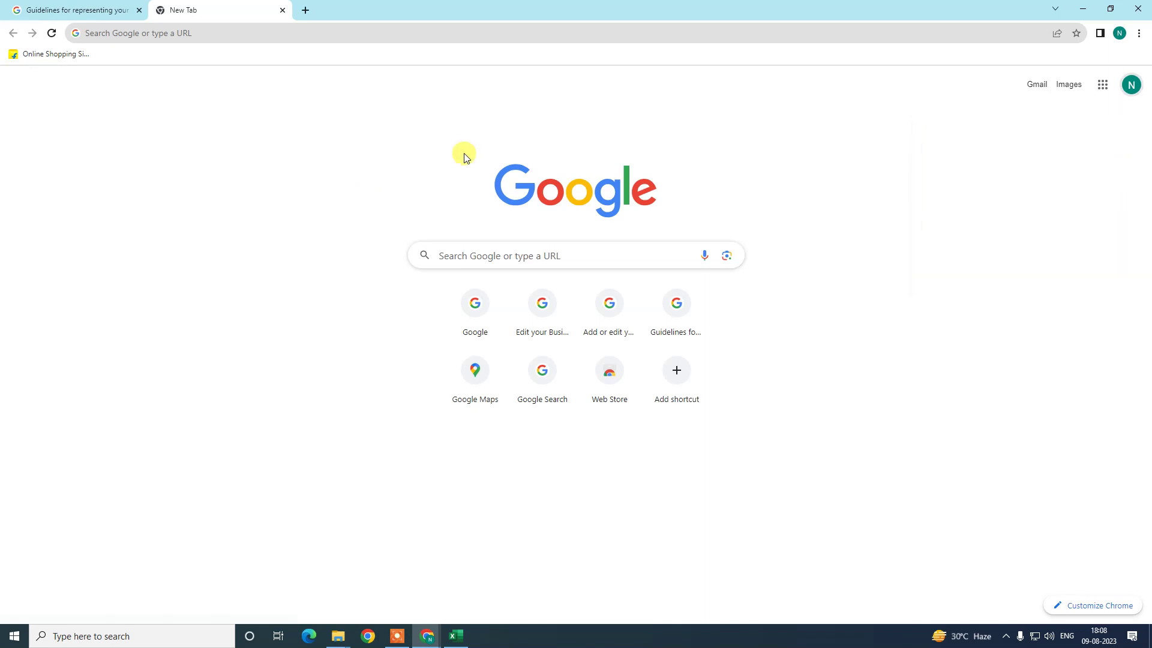
# Search 'my business' from recent searches and view all Business Profiles
pyautogui.click(536, 256)
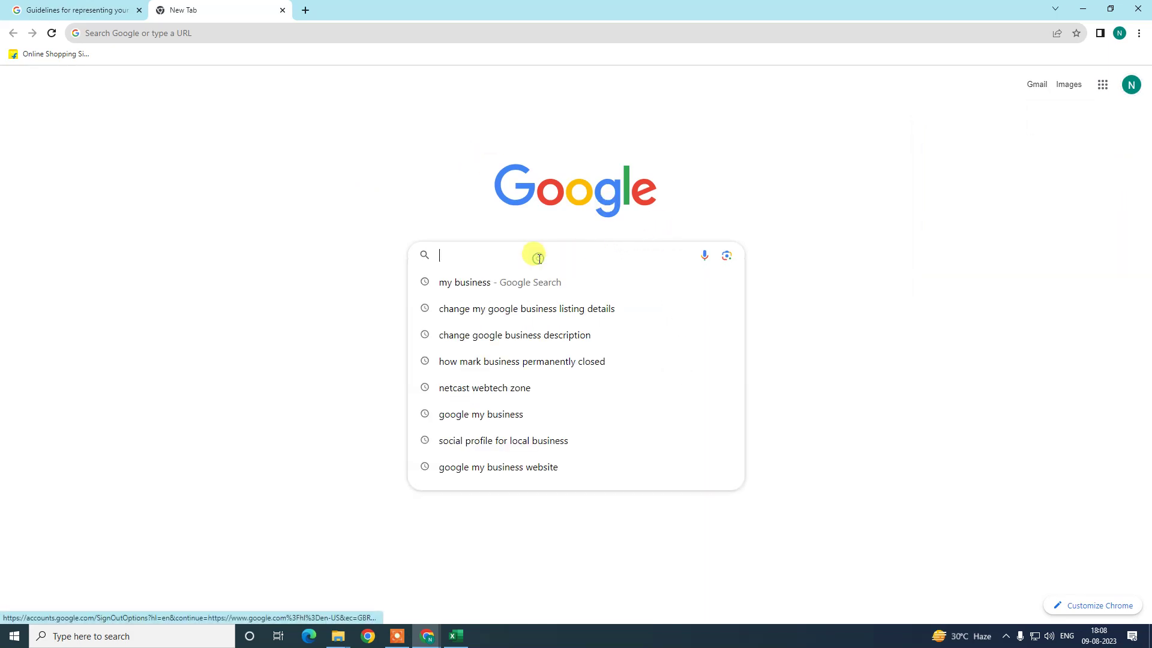
pyautogui.click(454, 286)
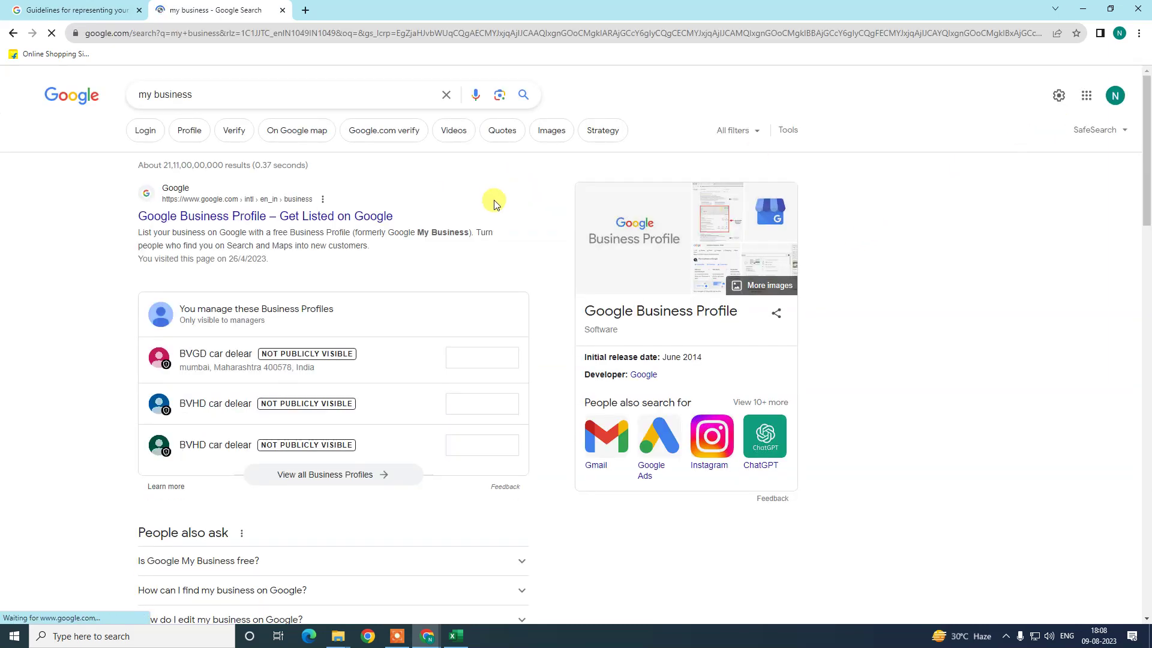
pyautogui.scroll(-1, 77, 336)
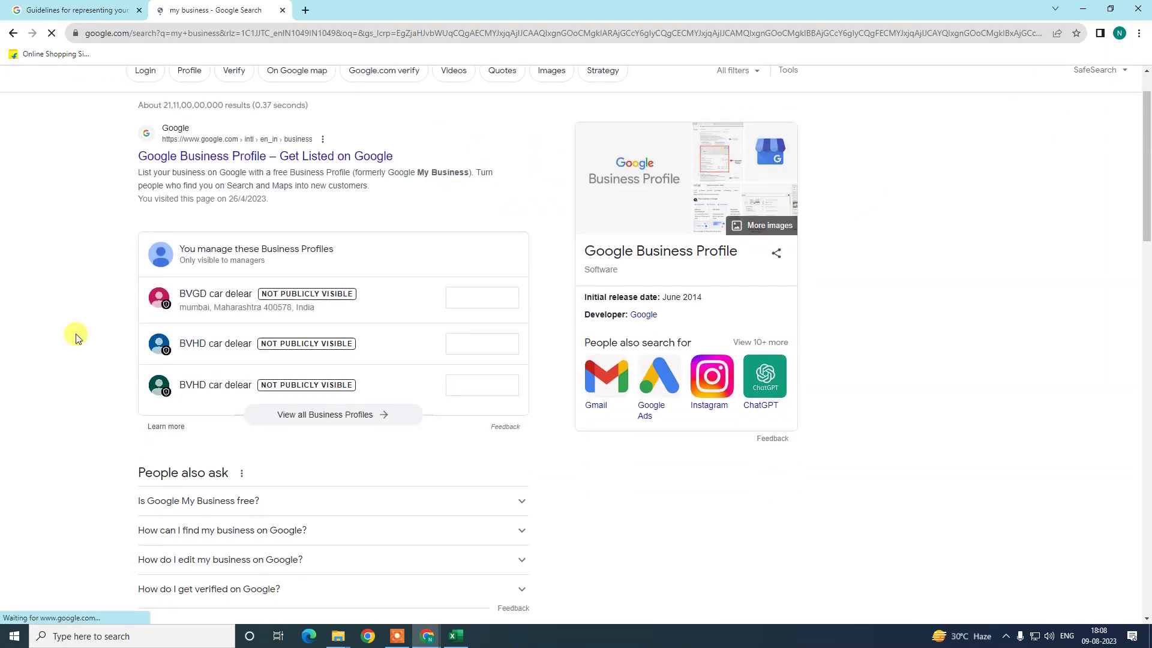
pyautogui.click(309, 410)
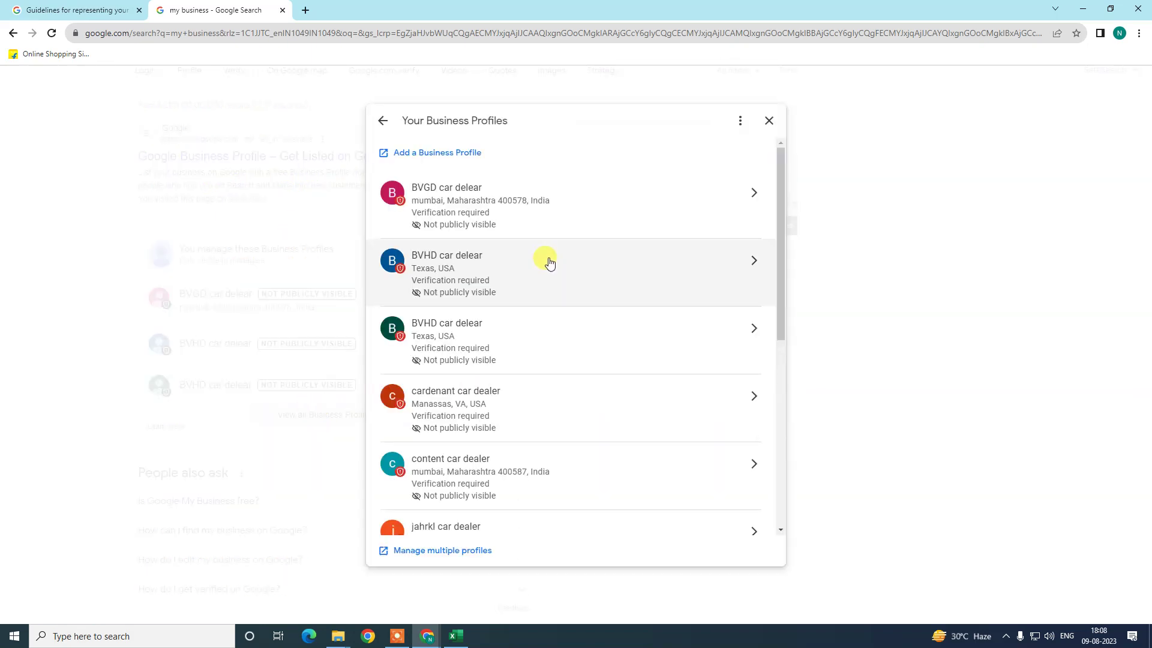
# Open the BVGD car delear profile and go into its business information editor
pyautogui.click(517, 210)
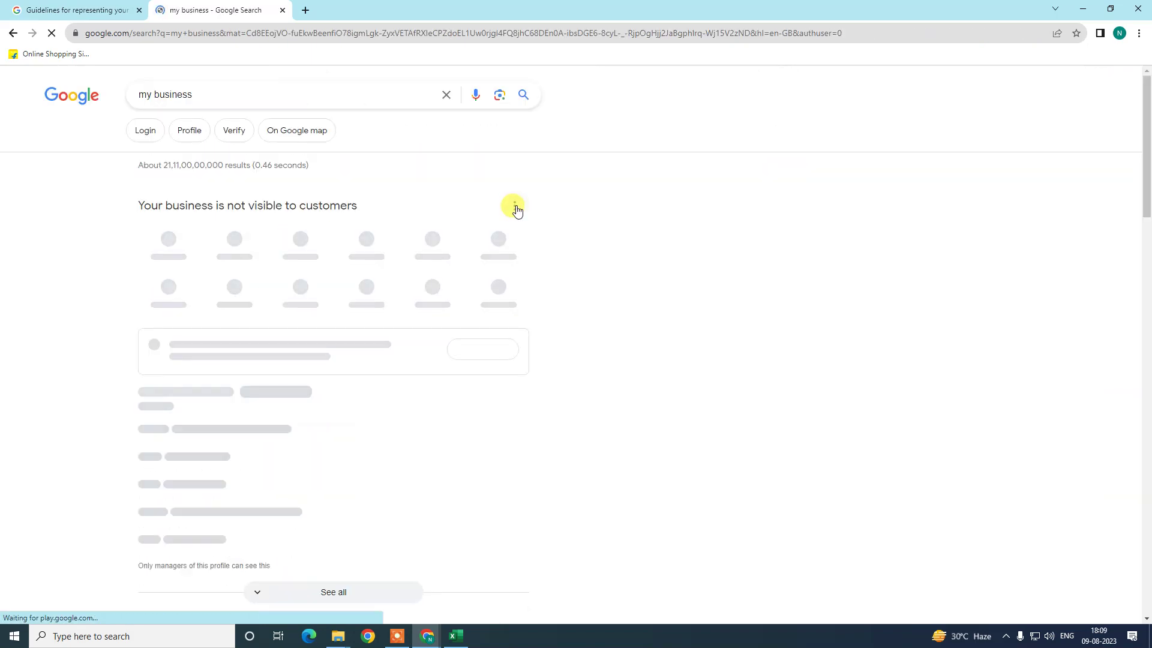
pyautogui.moveTo(59, 207); pyautogui.dragTo(642, 360)
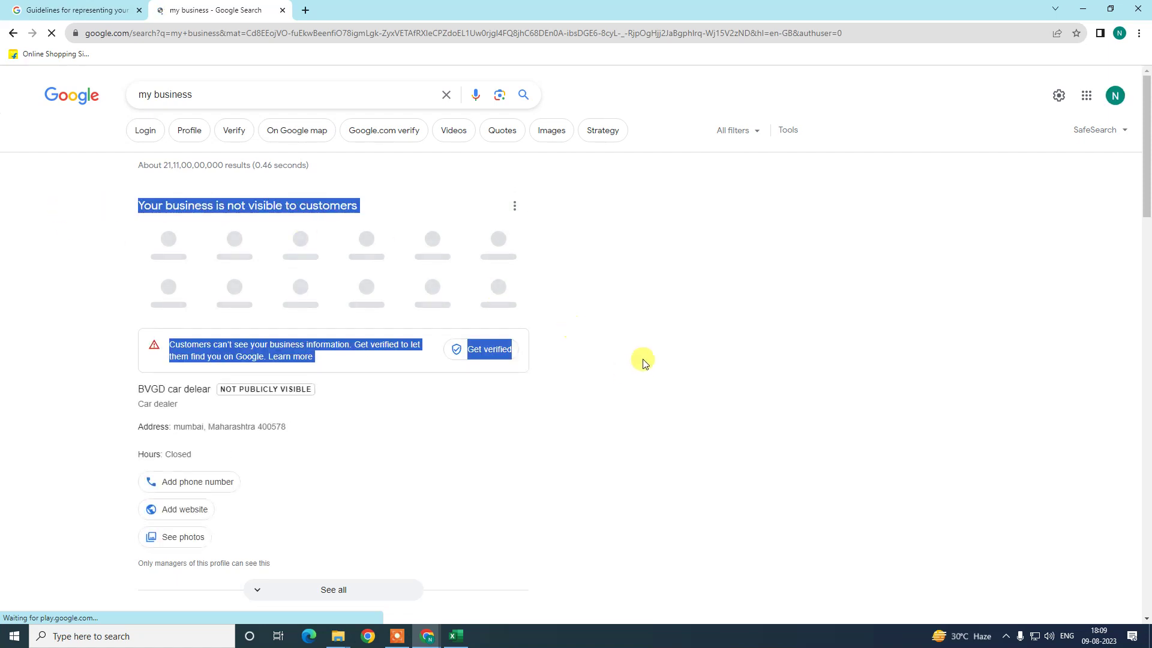
pyautogui.click(815, 211)
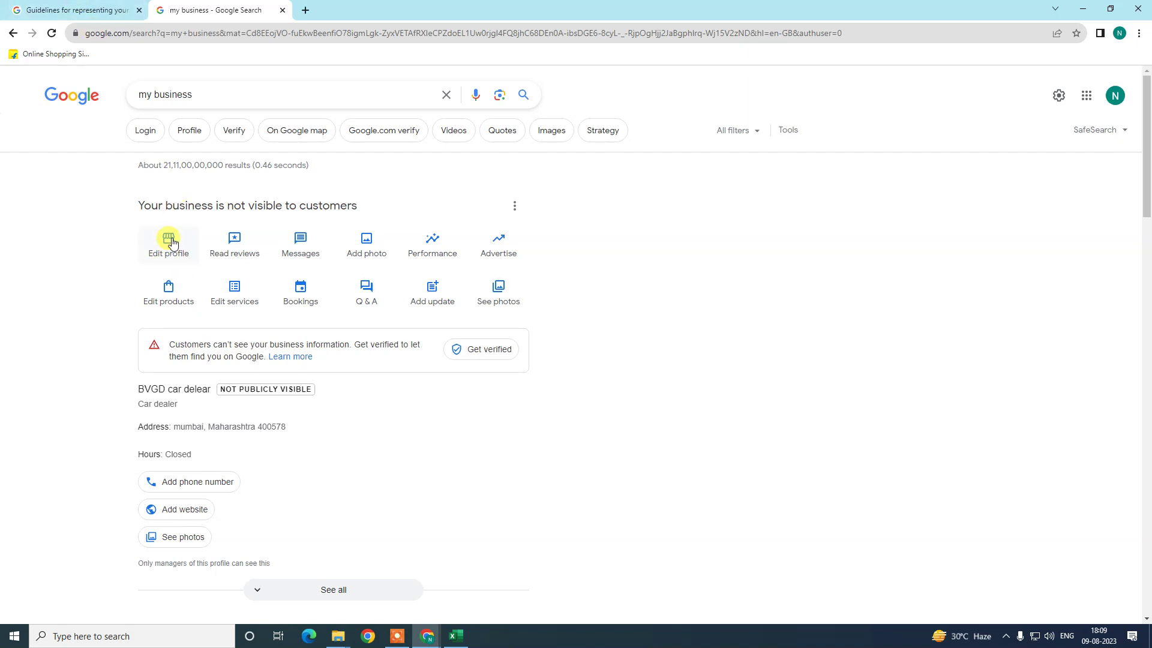
pyautogui.click(168, 240)
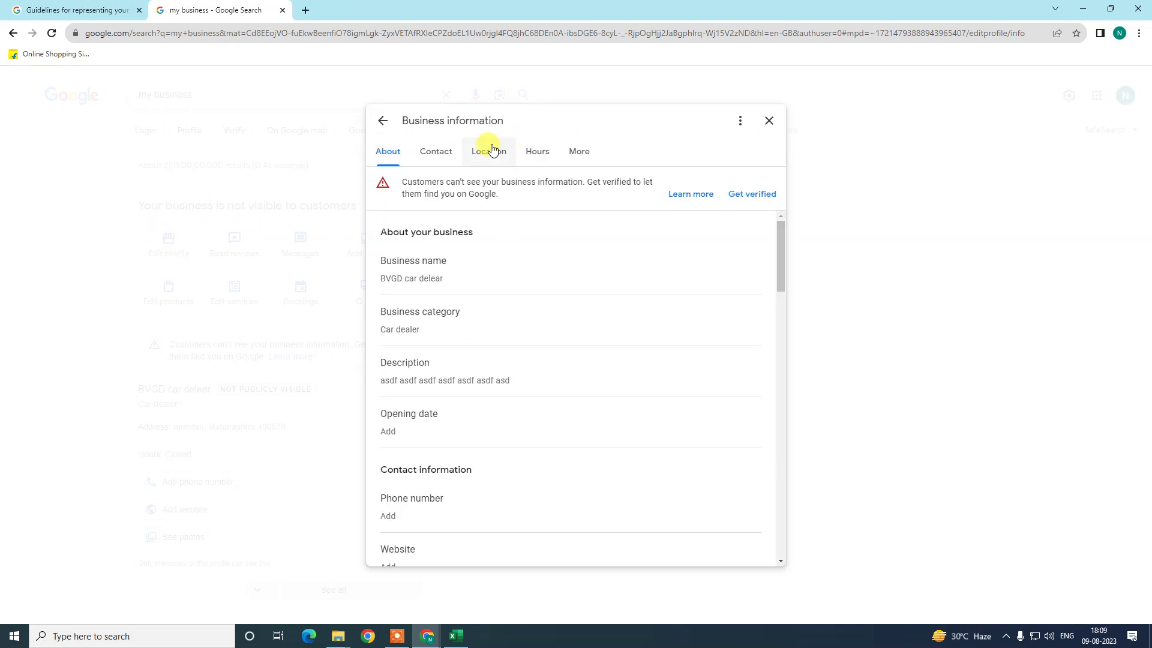
# Go to the Contact section and start editing the empty primary phone number
pyautogui.click(448, 154)
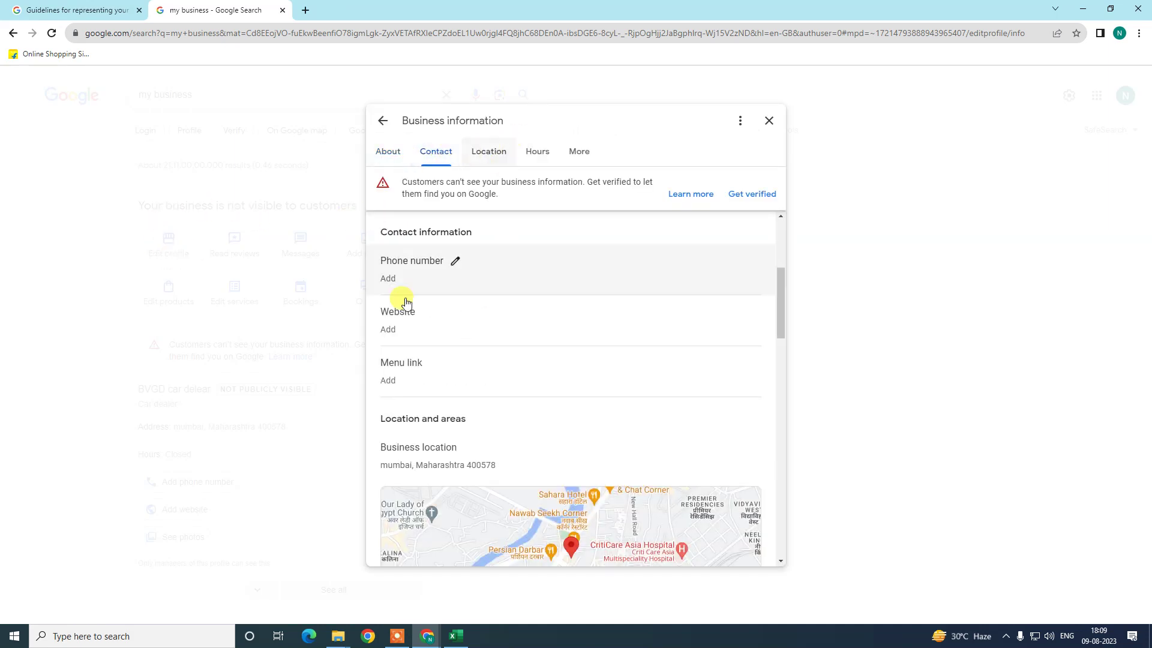
pyautogui.click(459, 263)
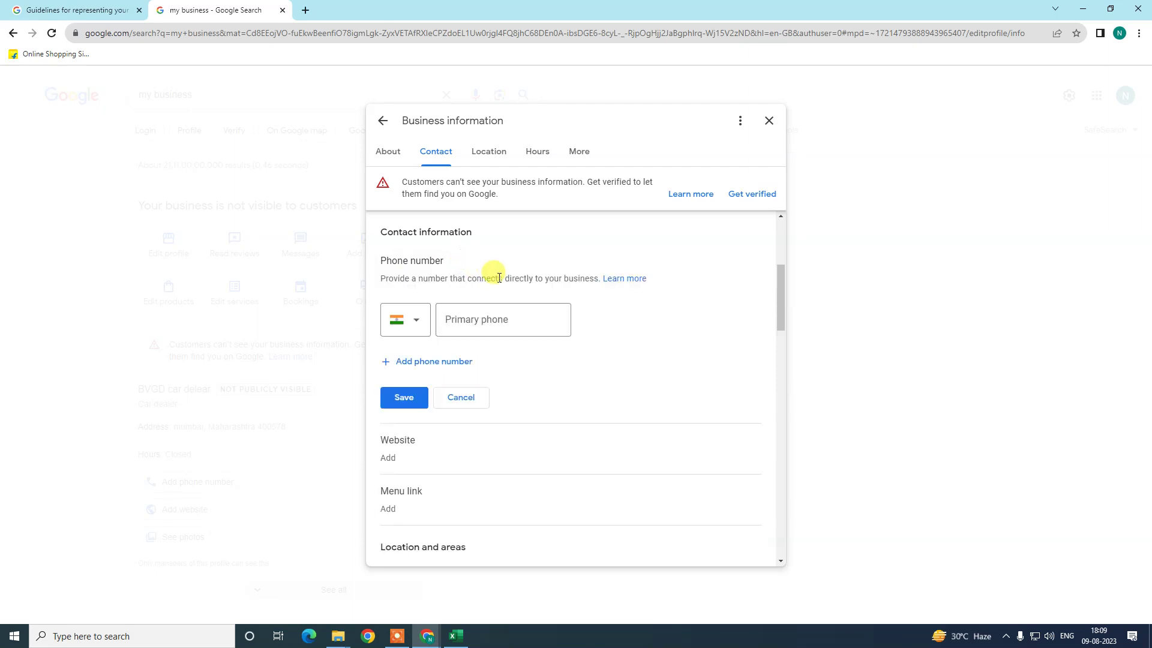
pyautogui.click(474, 318)
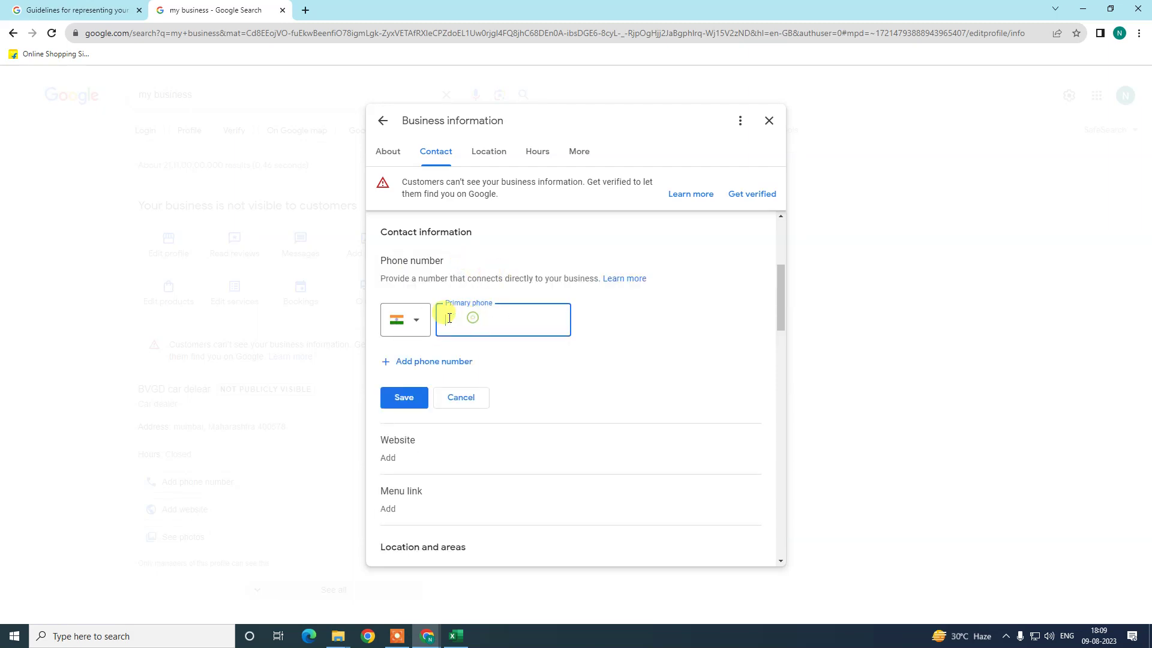
pyautogui.click(657, 326)
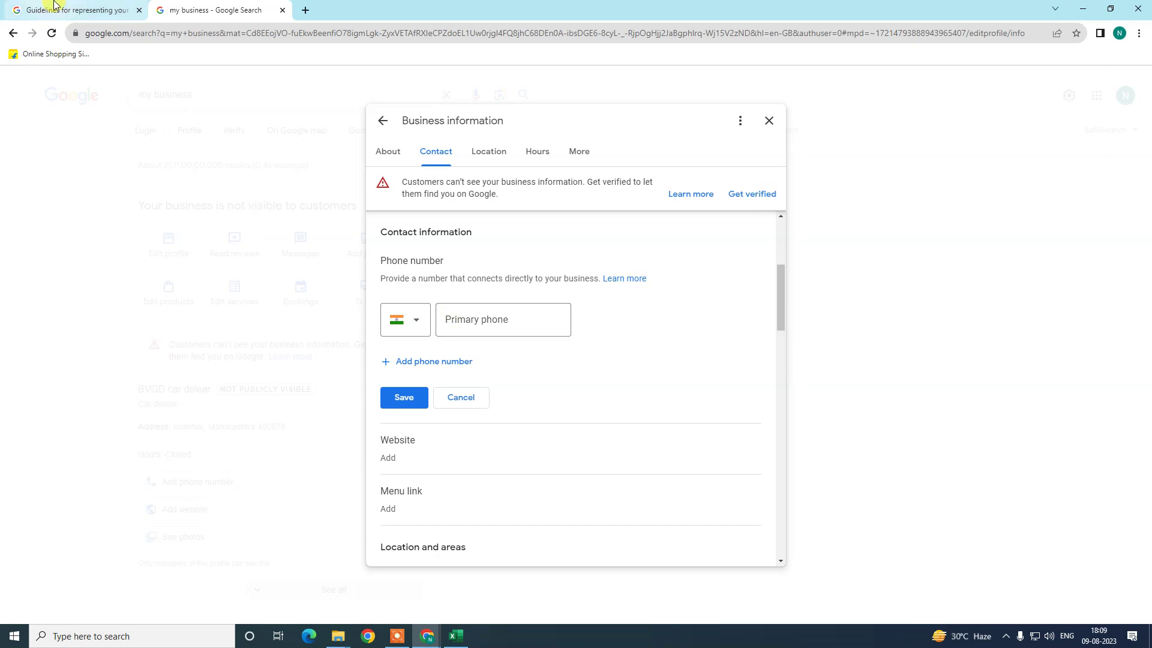
# On the guidelines tab, read and select the five Website & phone guideline bullets
pyautogui.click(27, 15)
pyautogui.scroll(8, 204, 258)
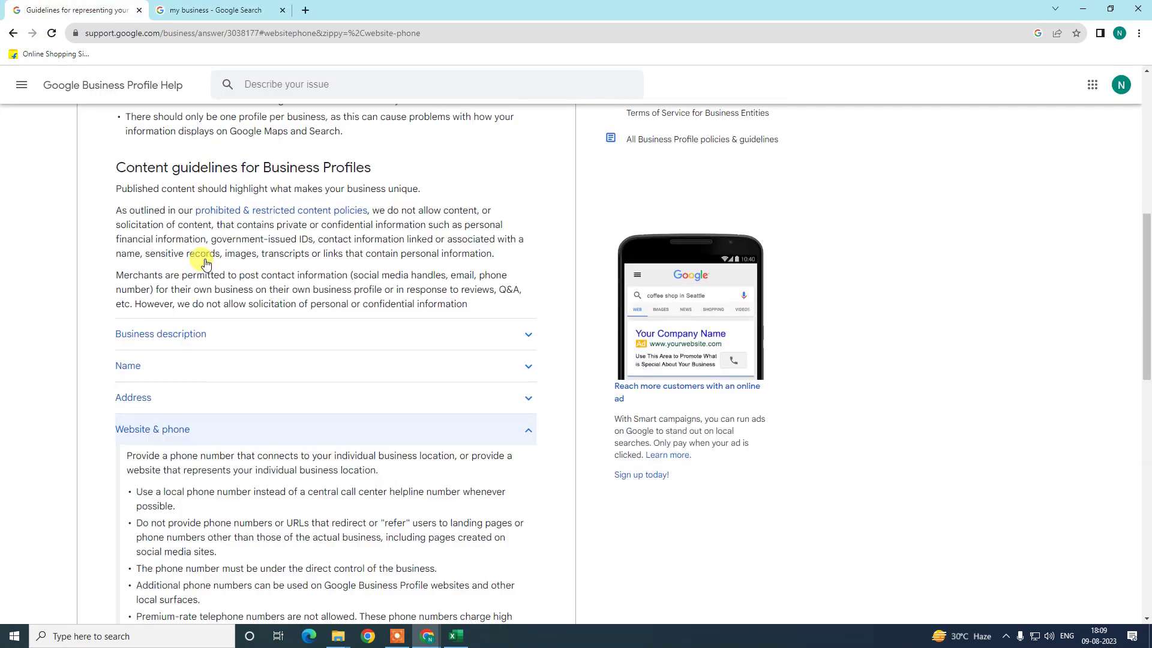
pyautogui.scroll(1, 206, 259)
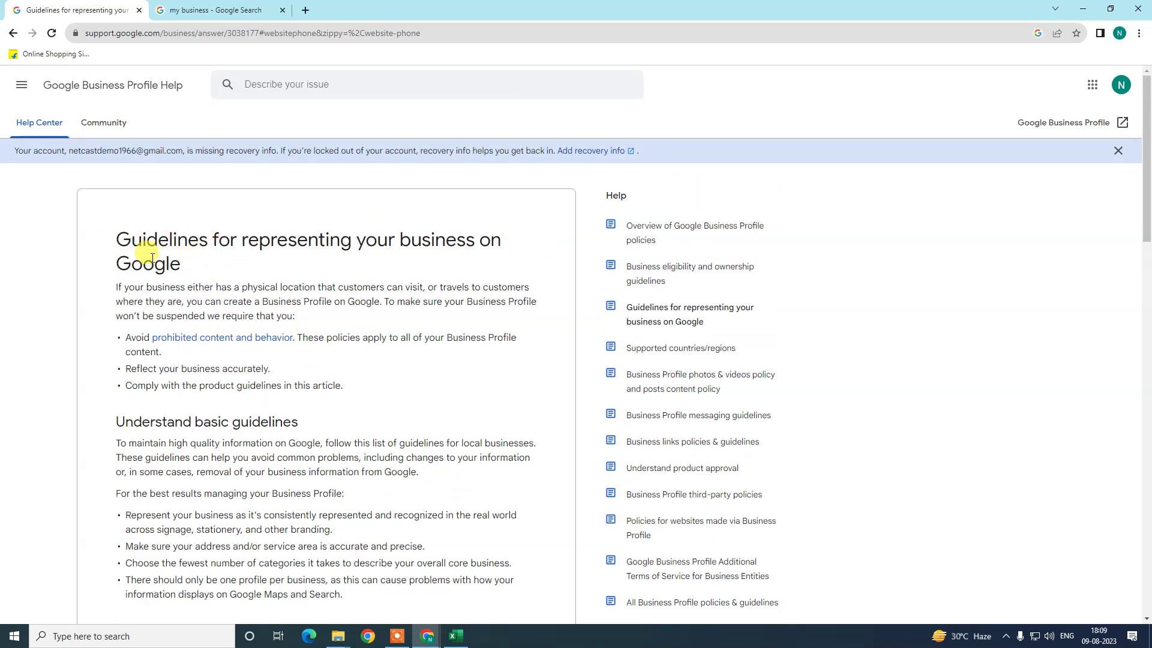
pyautogui.scroll(-1, 233, 271)
pyautogui.scroll(-10, 232, 271)
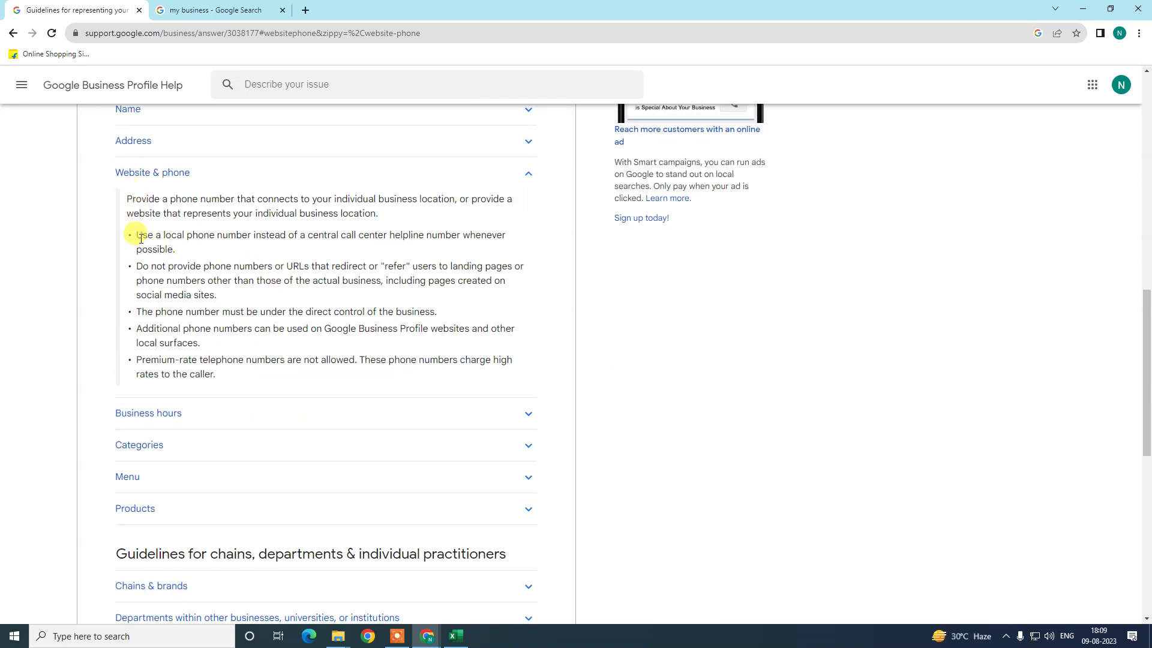
pyautogui.moveTo(136, 236); pyautogui.dragTo(242, 373)
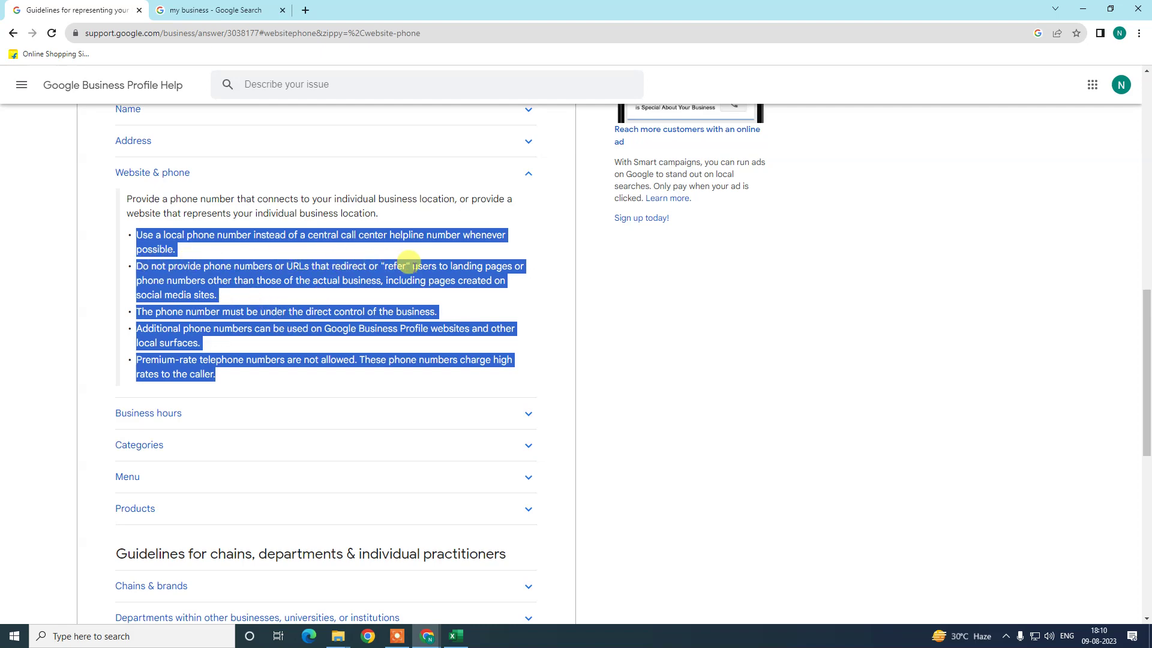
pyautogui.click(282, 303)
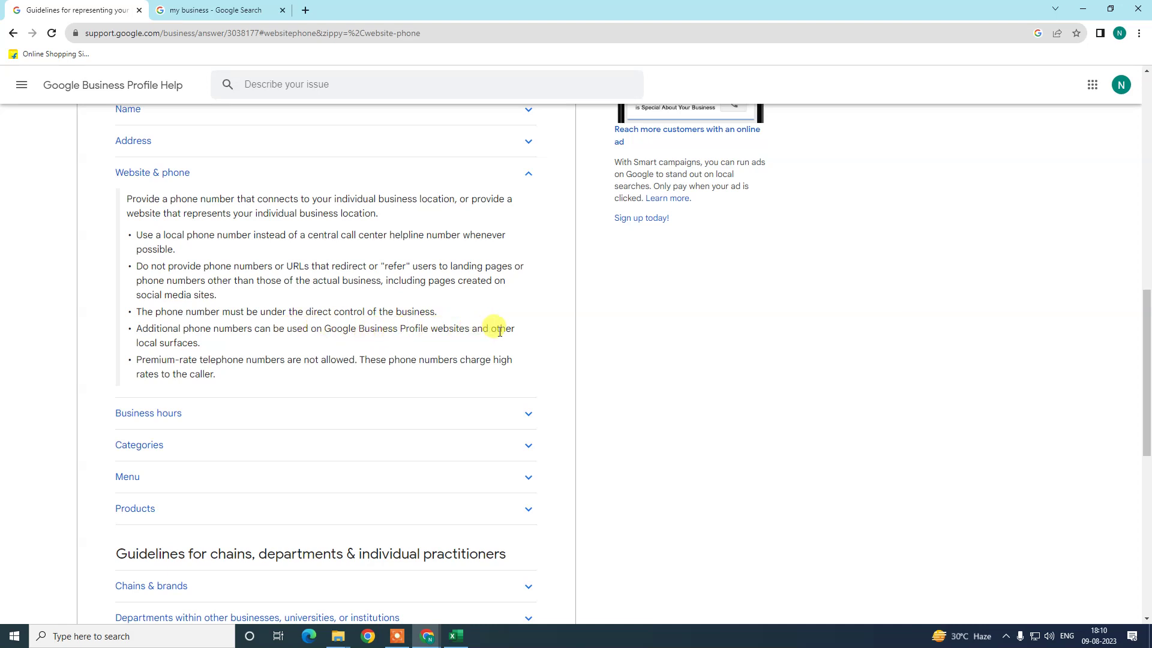
# Highlight the additional phone numbers guideline and intro, then reopen the Primary phone field
pyautogui.moveTo(203, 344); pyautogui.dragTo(274, 328)
pyautogui.click(164, 328)
pyautogui.click(385, 329)
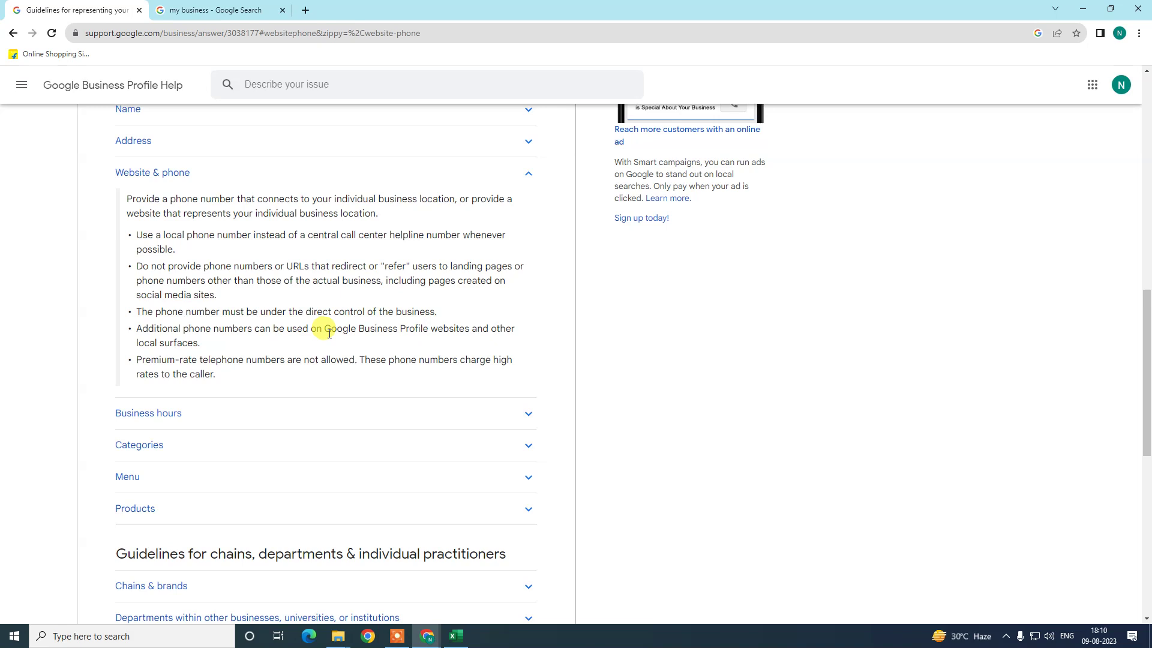
pyautogui.moveTo(431, 328); pyautogui.dragTo(459, 328)
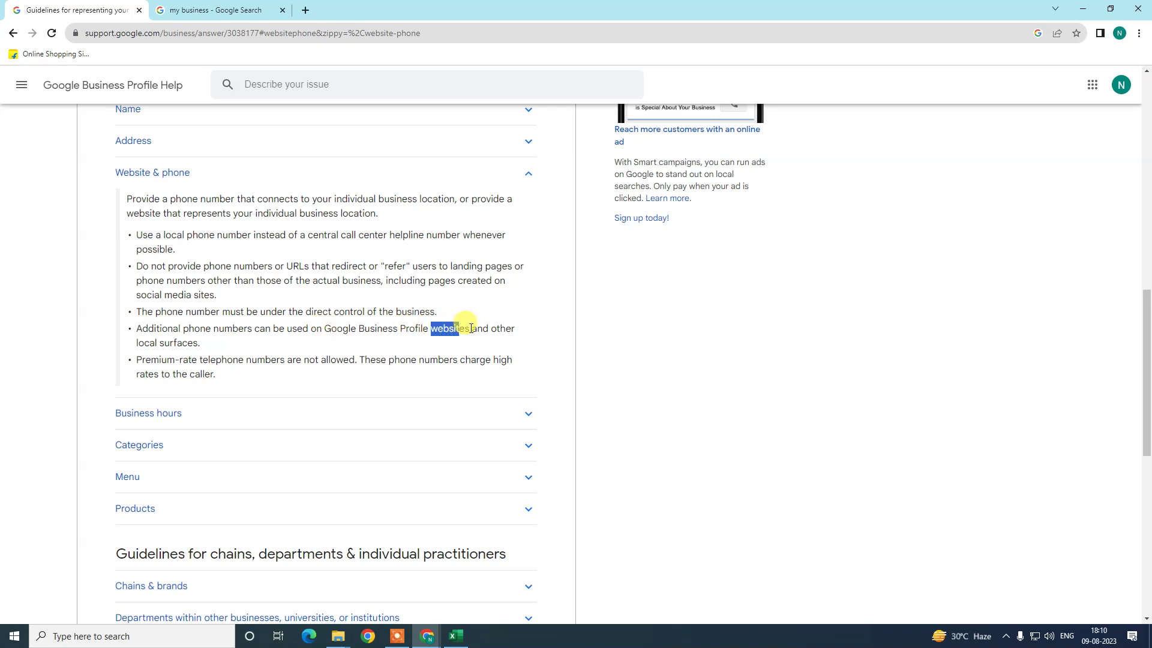
pyautogui.moveTo(136, 342); pyautogui.dragTo(358, 340)
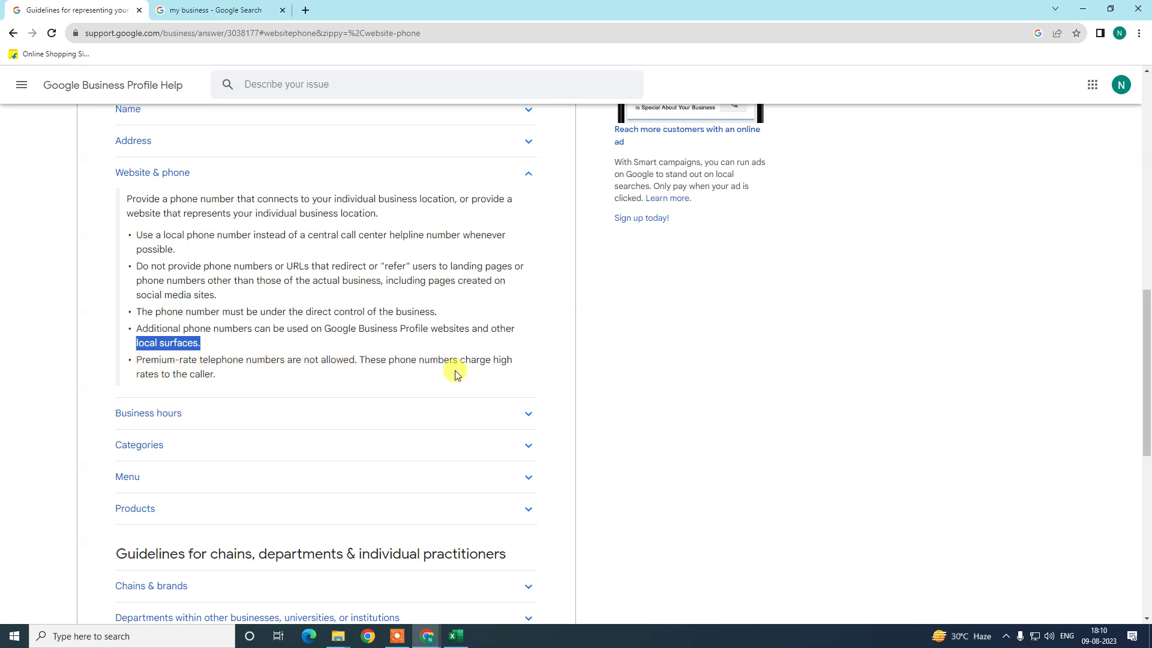
pyautogui.moveTo(126, 197); pyautogui.dragTo(271, 373)
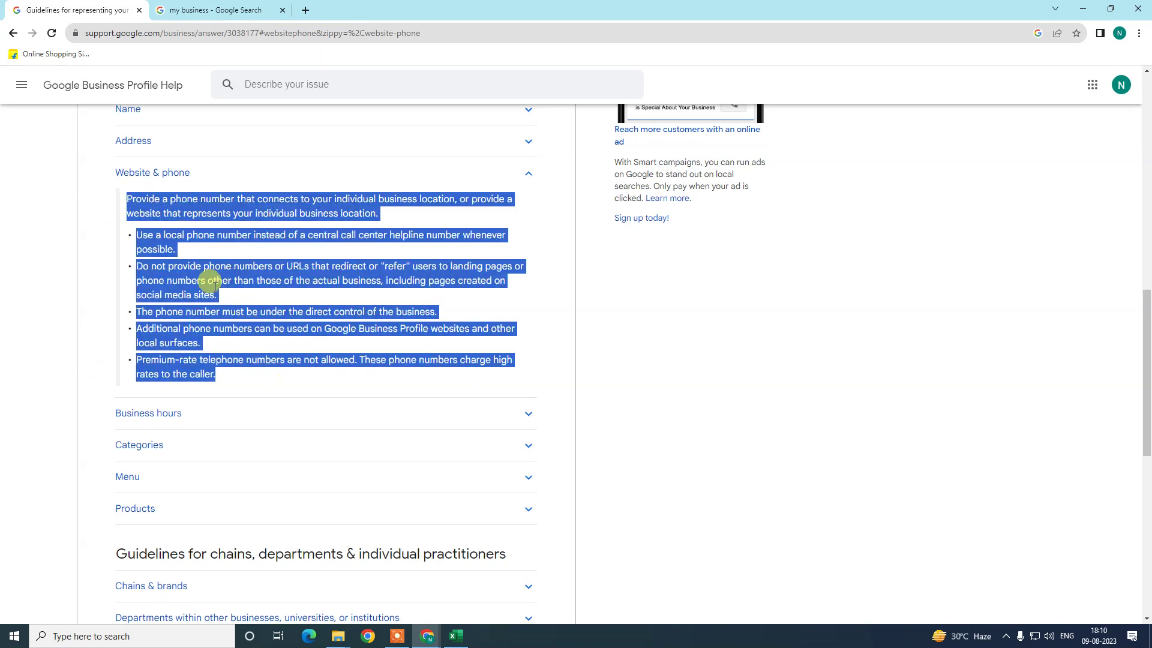
pyautogui.click(193, 8)
pyautogui.click(469, 322)
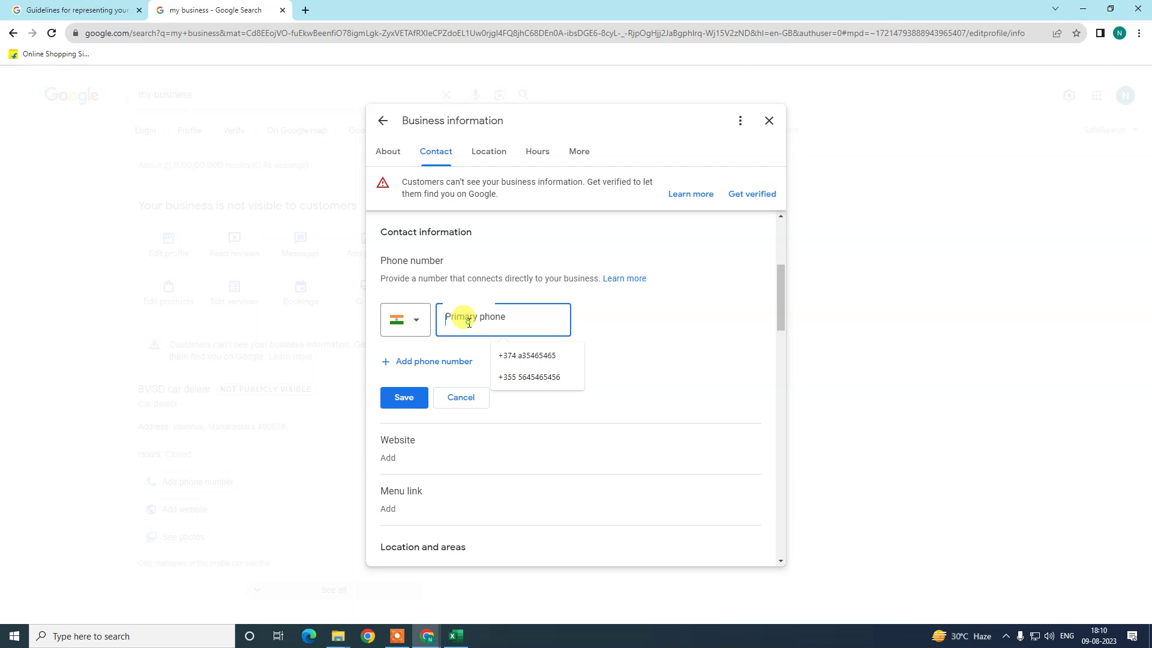
# Autofill the saved number, delete the stray 'a' and '+374' prefix, then select the number
pyautogui.click(552, 350)
pyautogui.click(473, 319)
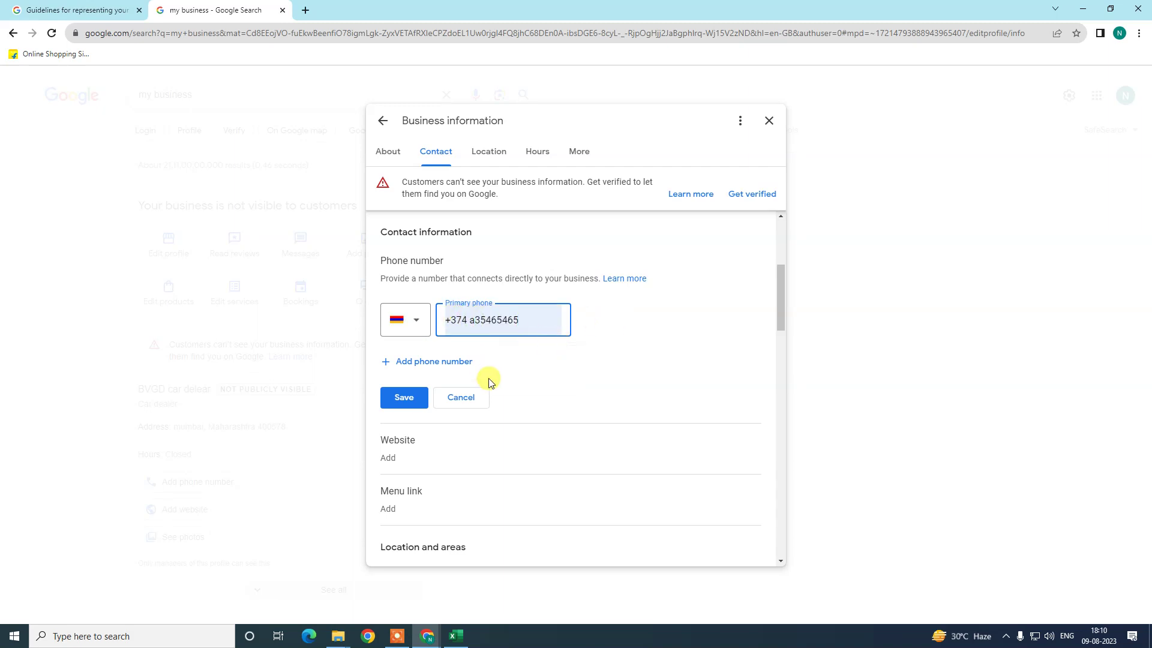
pyautogui.press('BackSpace')
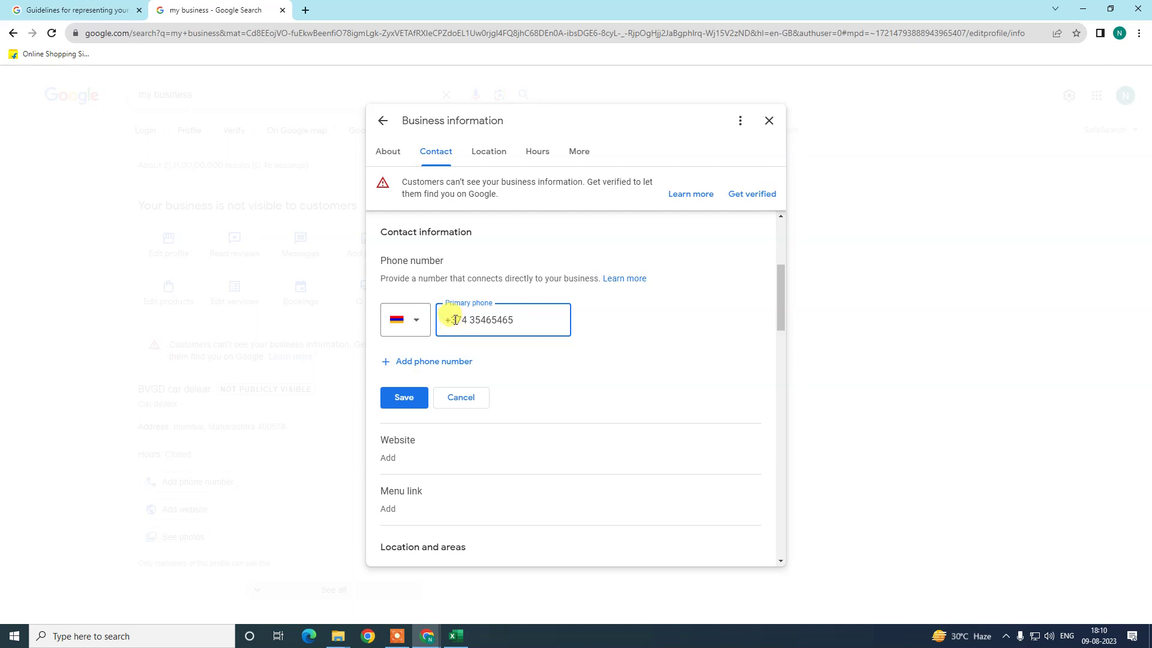
pyautogui.moveTo(469, 320); pyautogui.dragTo(324, 326)
pyautogui.press('BackSpace')
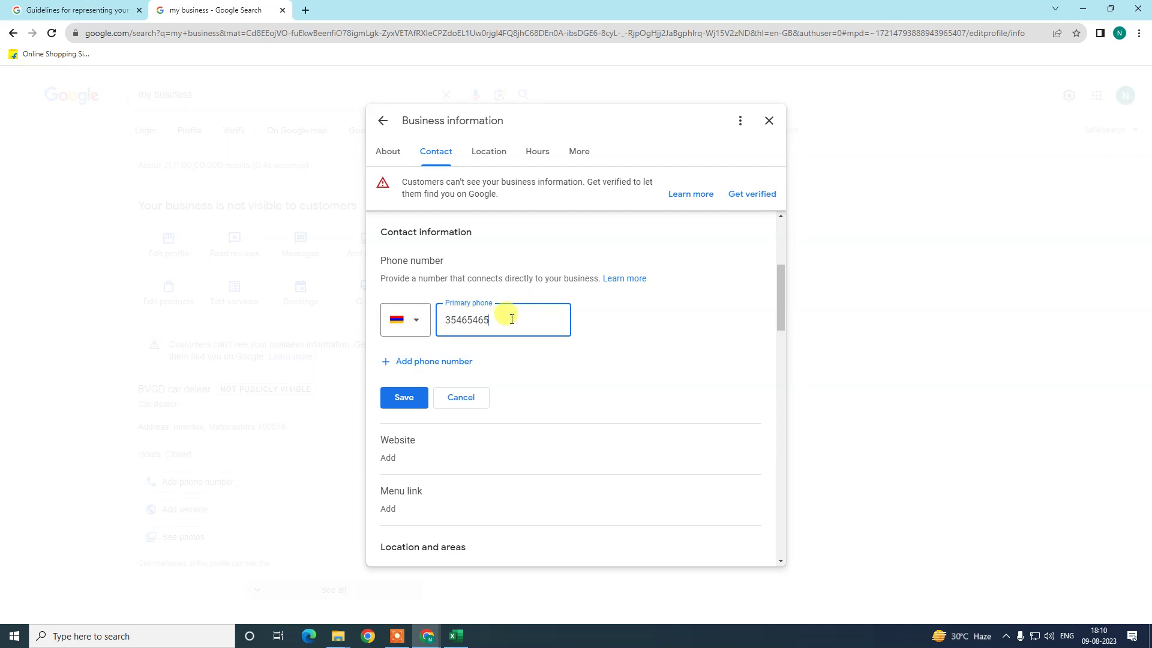
pyautogui.moveTo(511, 320); pyautogui.dragTo(441, 319)
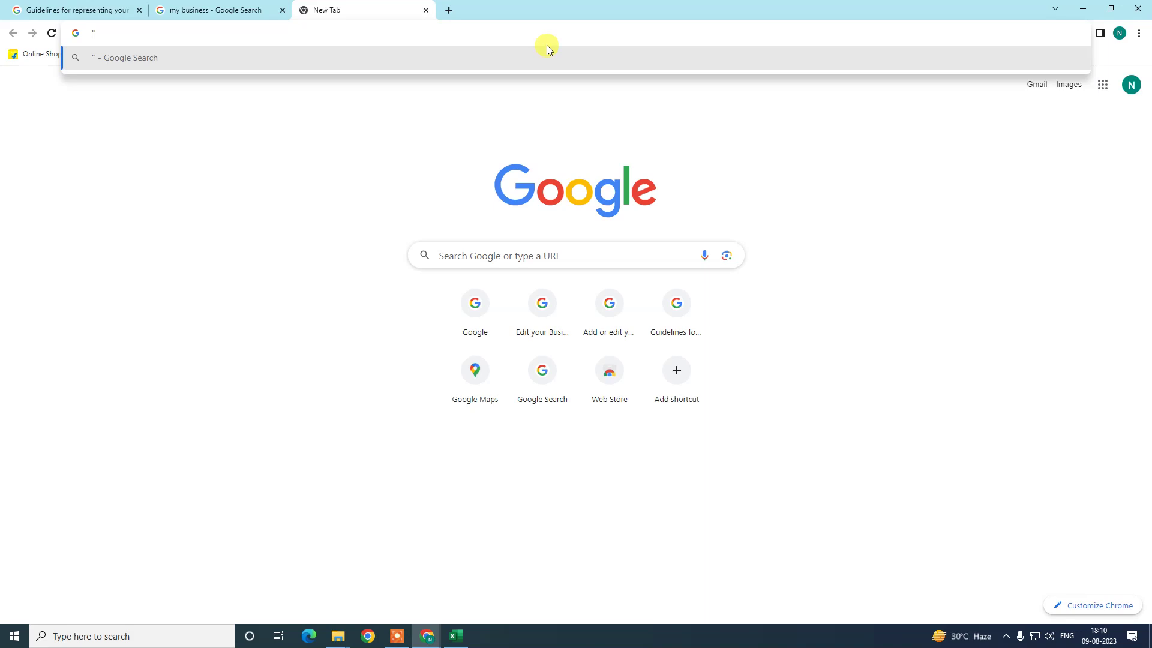
# In the new tab, search Google for the primary phone number wrapped in quotes
pyautogui.write('how to change phone number on google business')
pyautogui.click(216, 10)
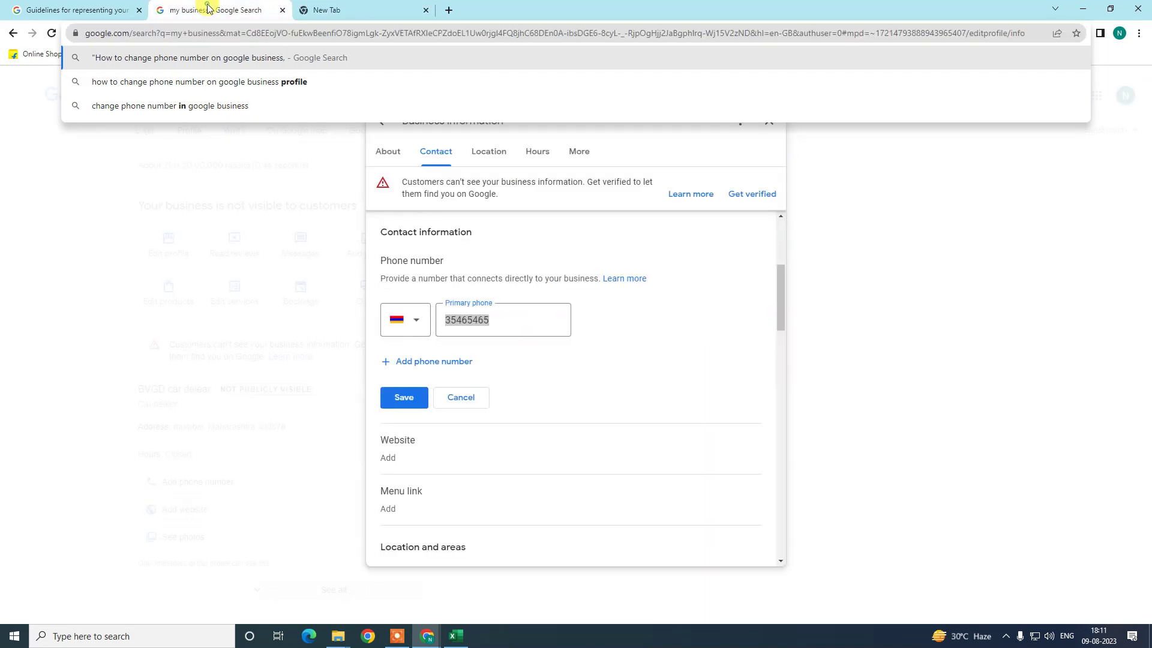
pyautogui.click(342, 10)
pyautogui.click(334, 33)
pyautogui.write('"')
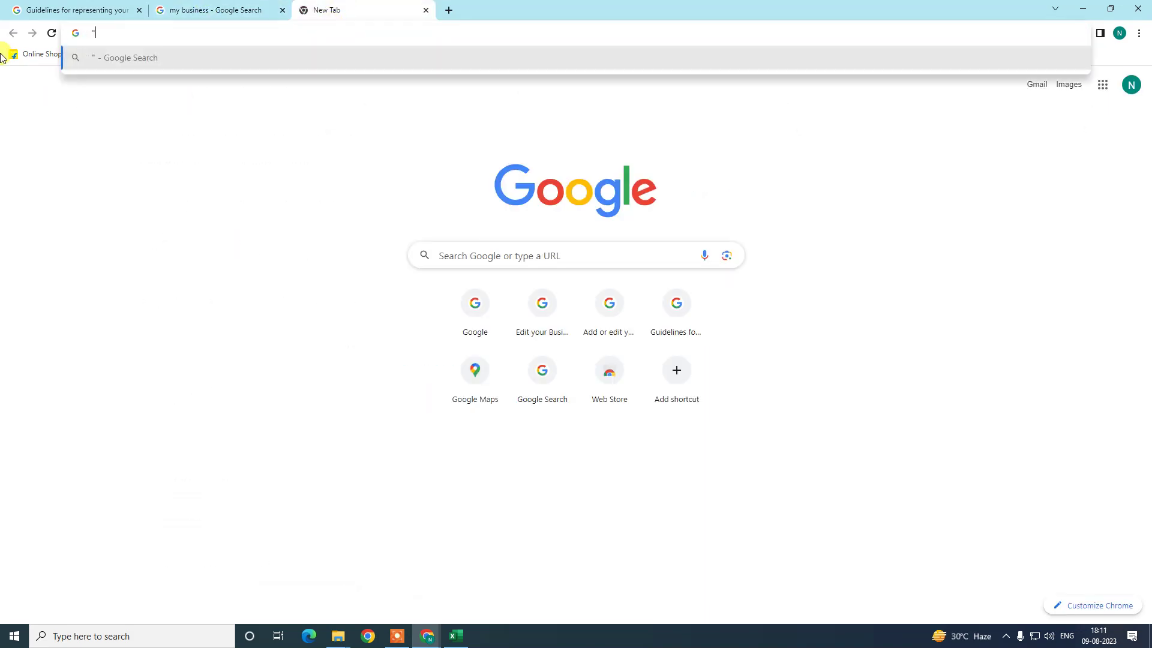
pyautogui.write('35465465')
pyautogui.write('"')
pyautogui.press('Return')
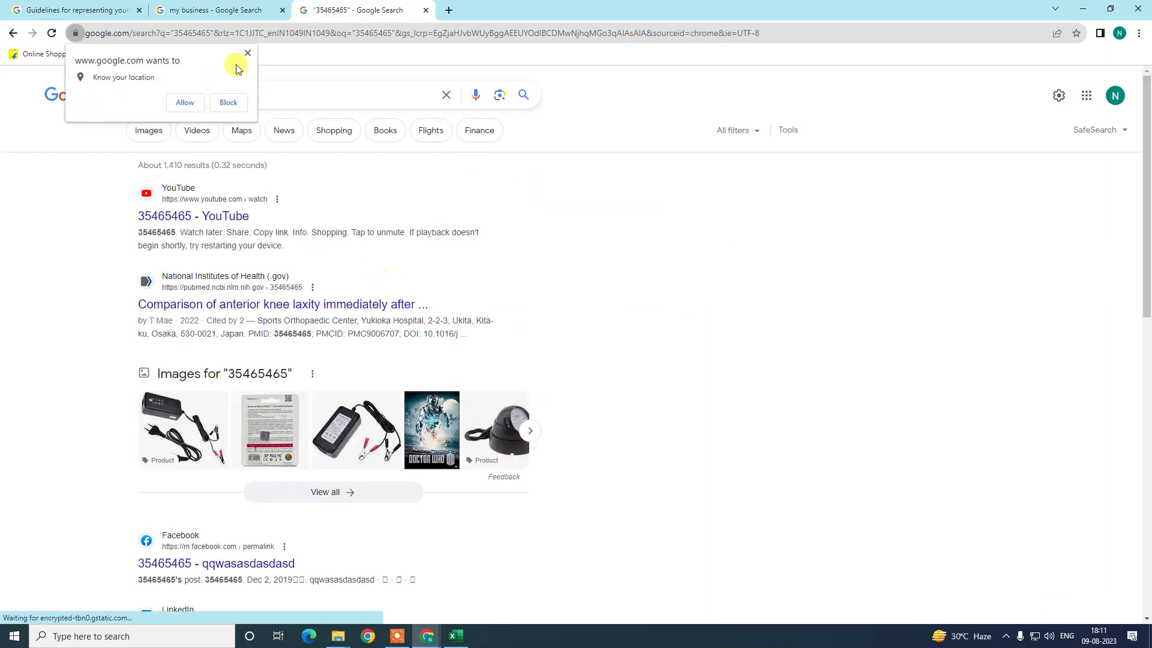
# Dismiss the location prompt and review the roughly 1,410 search results against the profile editor
pyautogui.click(246, 56)
pyautogui.click(242, 7)
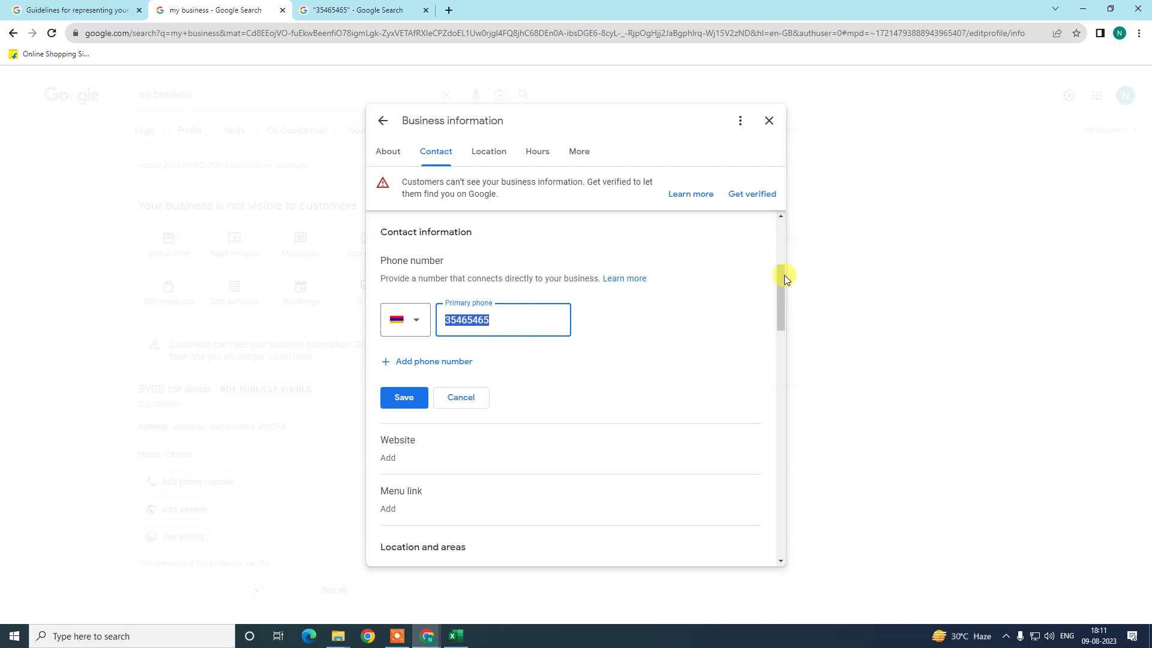
pyautogui.click(353, 8)
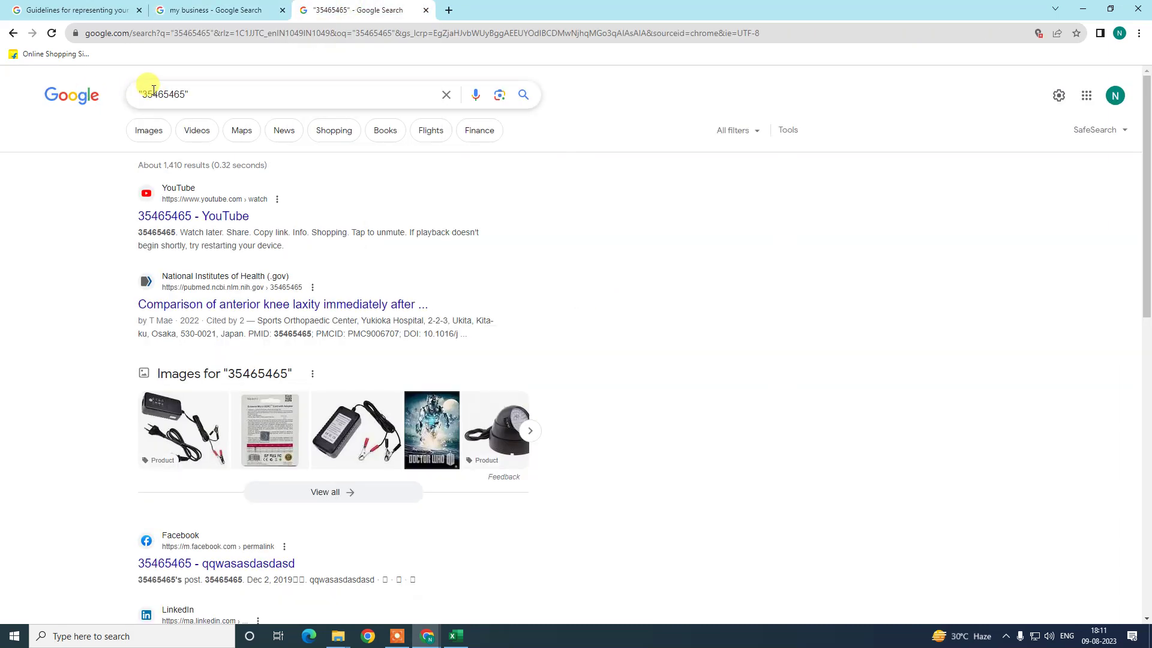
pyautogui.moveTo(142, 92); pyautogui.dragTo(180, 94)
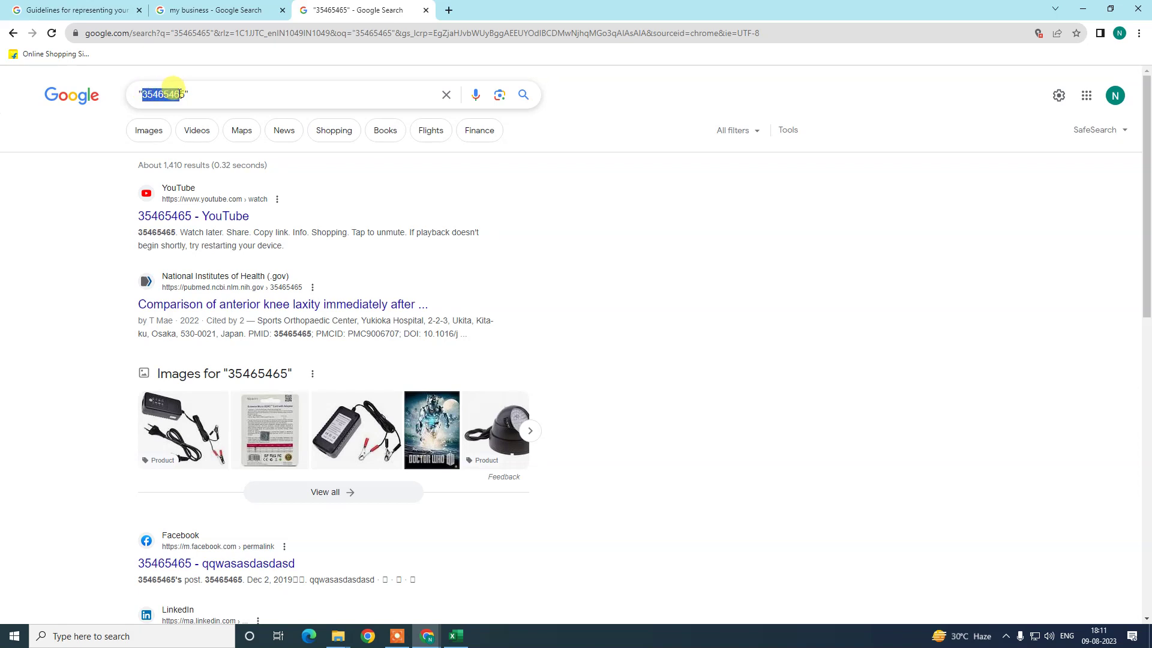
pyautogui.click(214, 92)
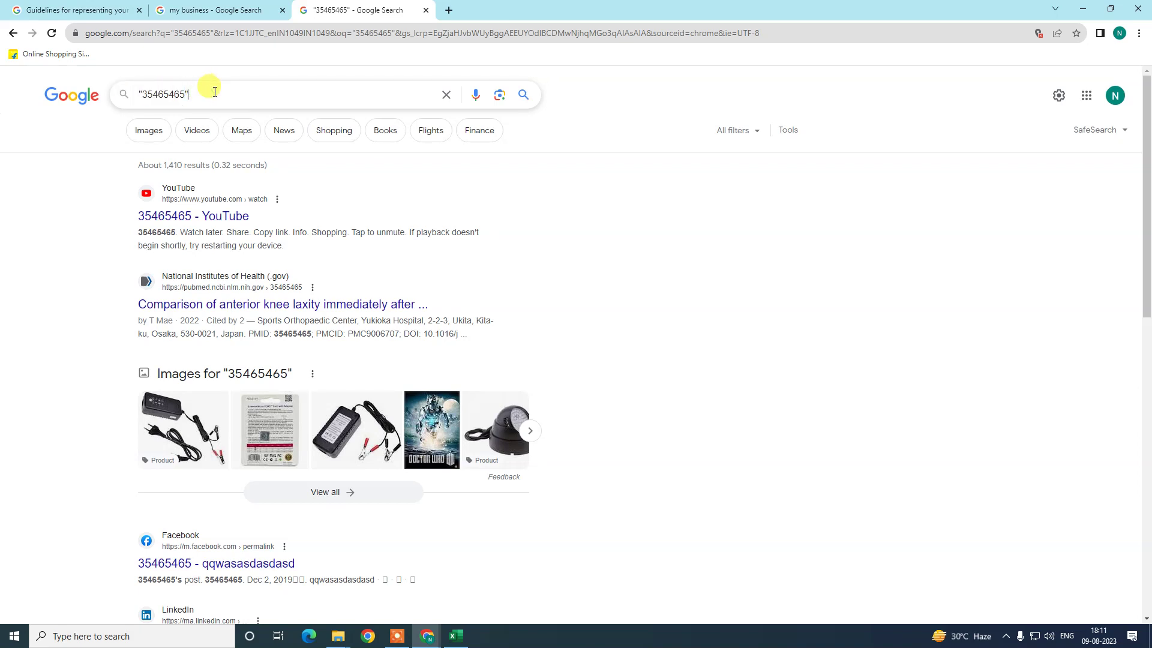
pyautogui.click(210, 10)
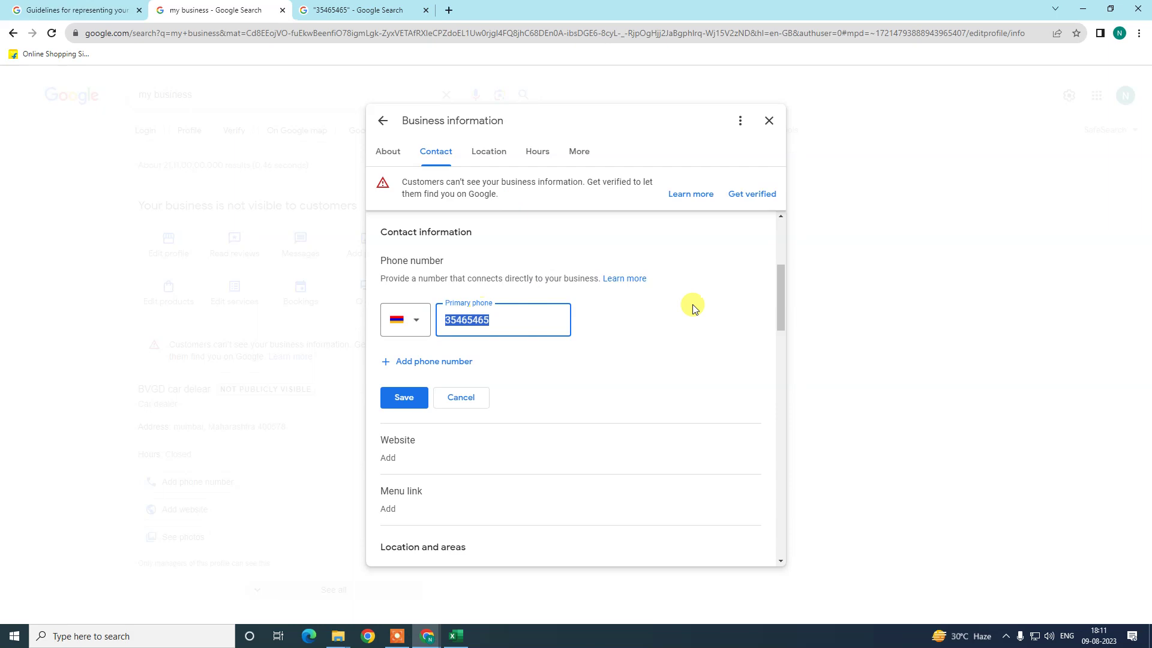
pyautogui.click(360, 11)
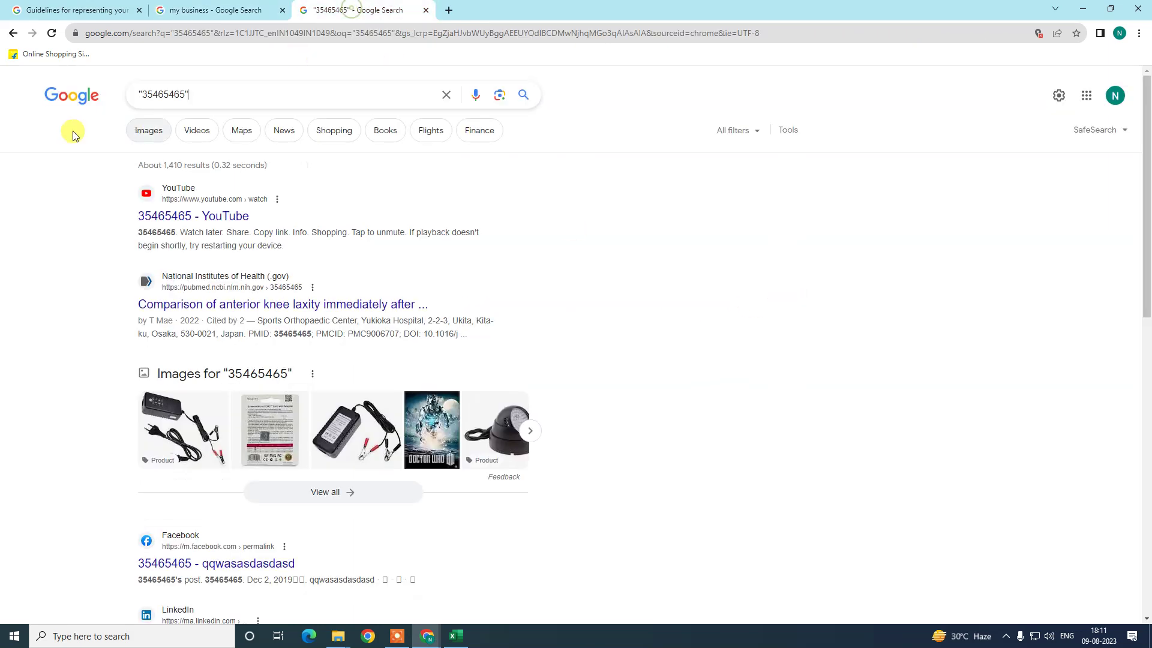
pyautogui.scroll(-1, 288, 252)
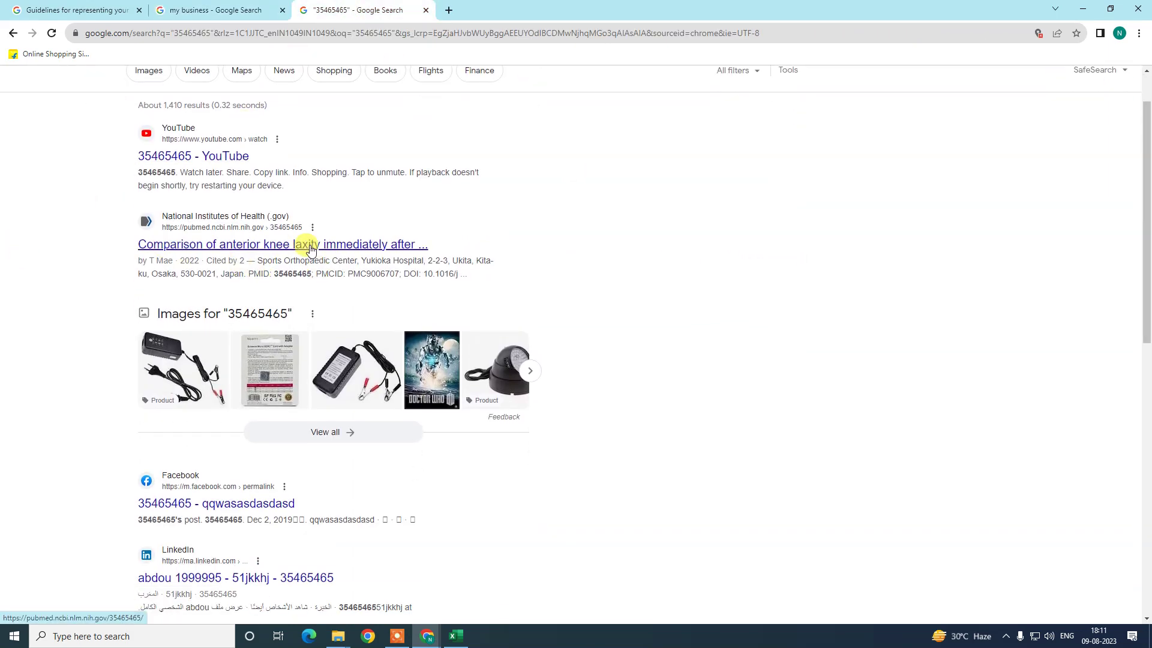
pyautogui.scroll(-1, 306, 245)
pyautogui.scroll(2, 311, 246)
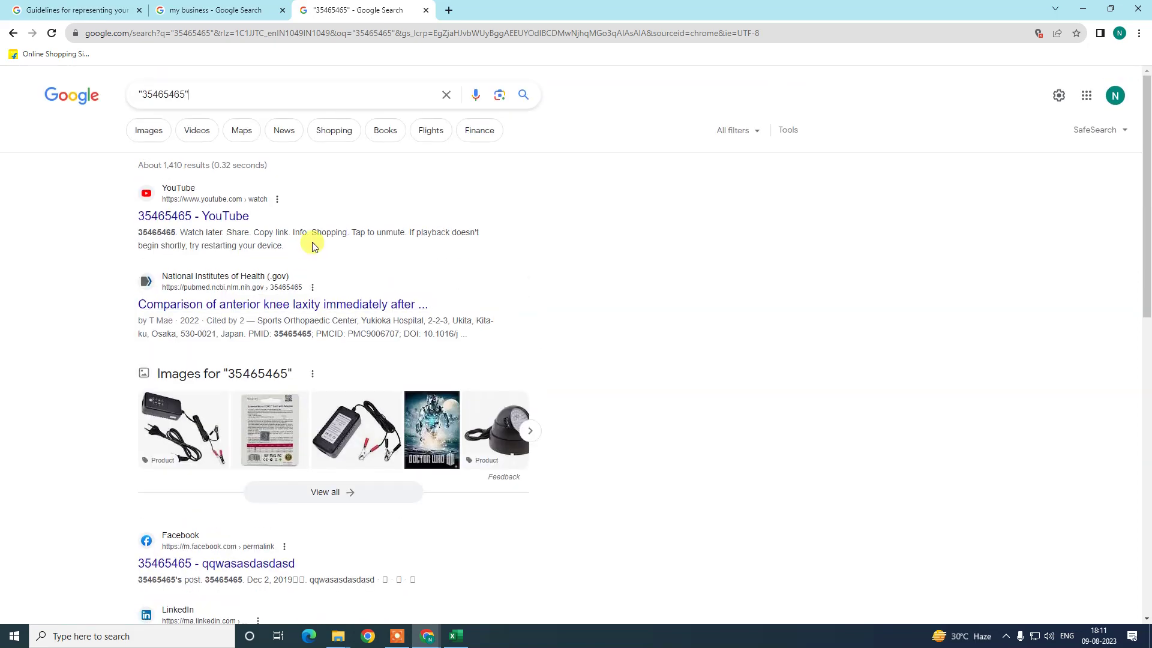
# Back in the profile editor, select the whole primary phone number
pyautogui.click(213, 10)
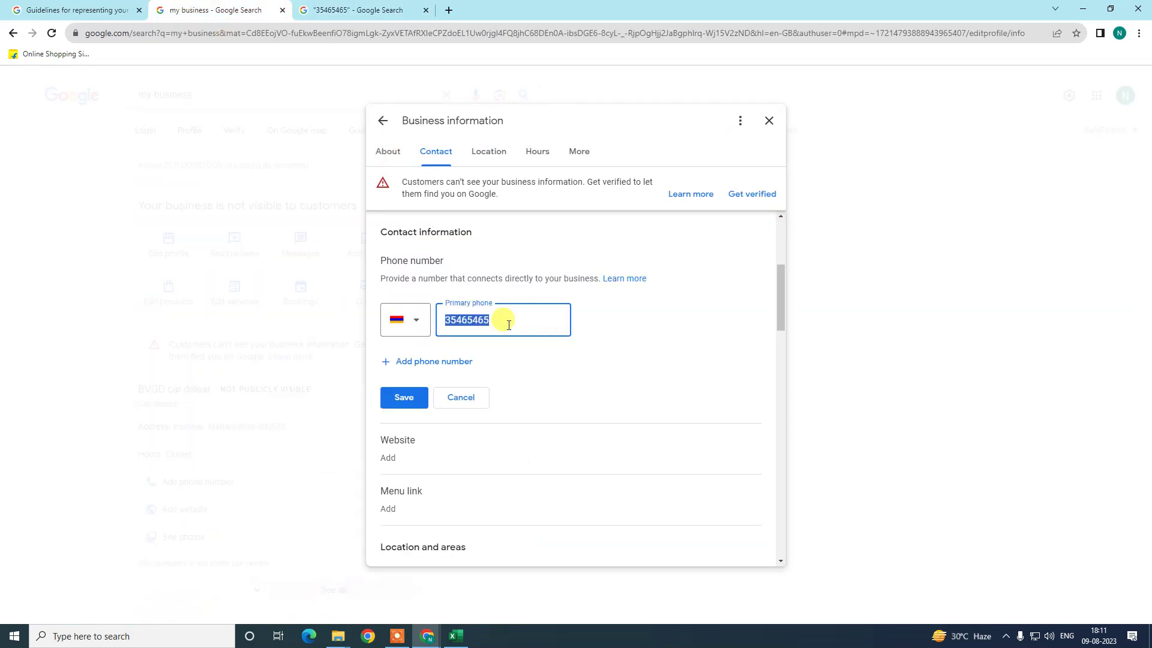
pyautogui.click(514, 319)
pyautogui.doubleClick(514, 319)
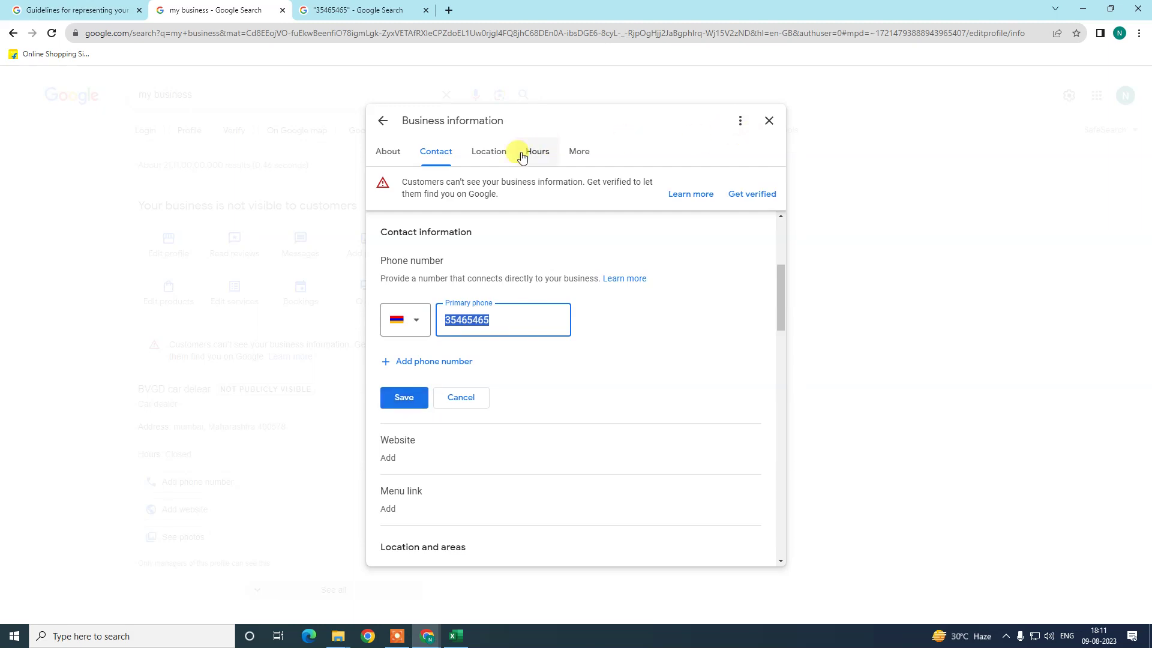
# Browse the Location, Hours, About and More sections, then show the Windows desktop
pyautogui.click(492, 154)
pyautogui.click(538, 154)
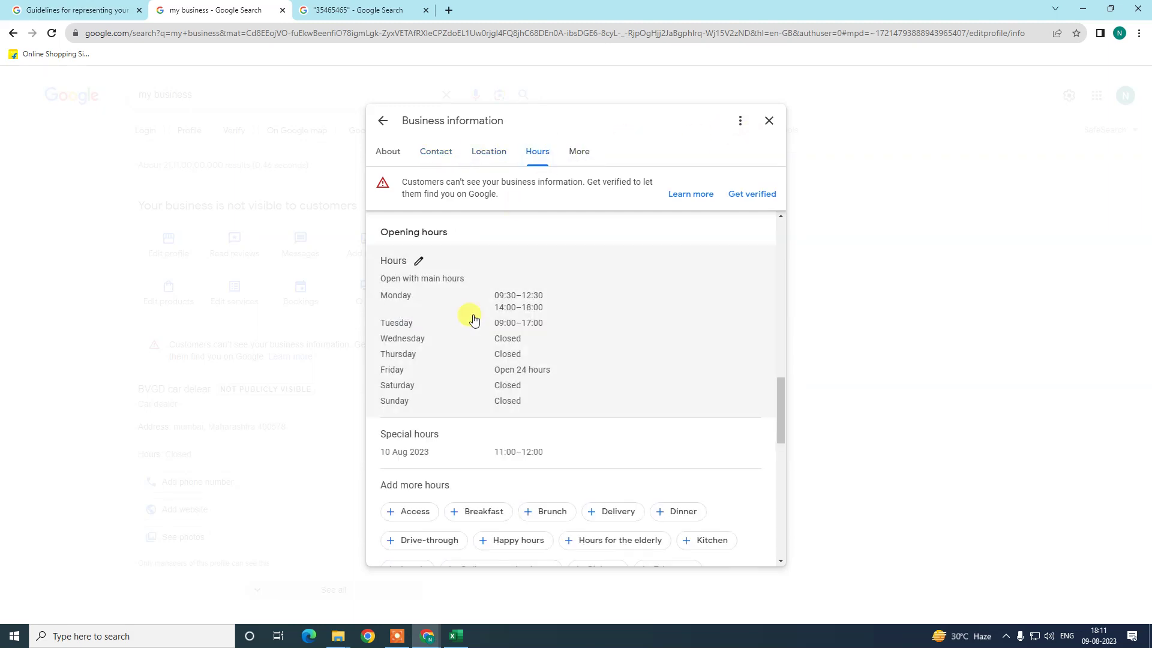
pyautogui.click(384, 154)
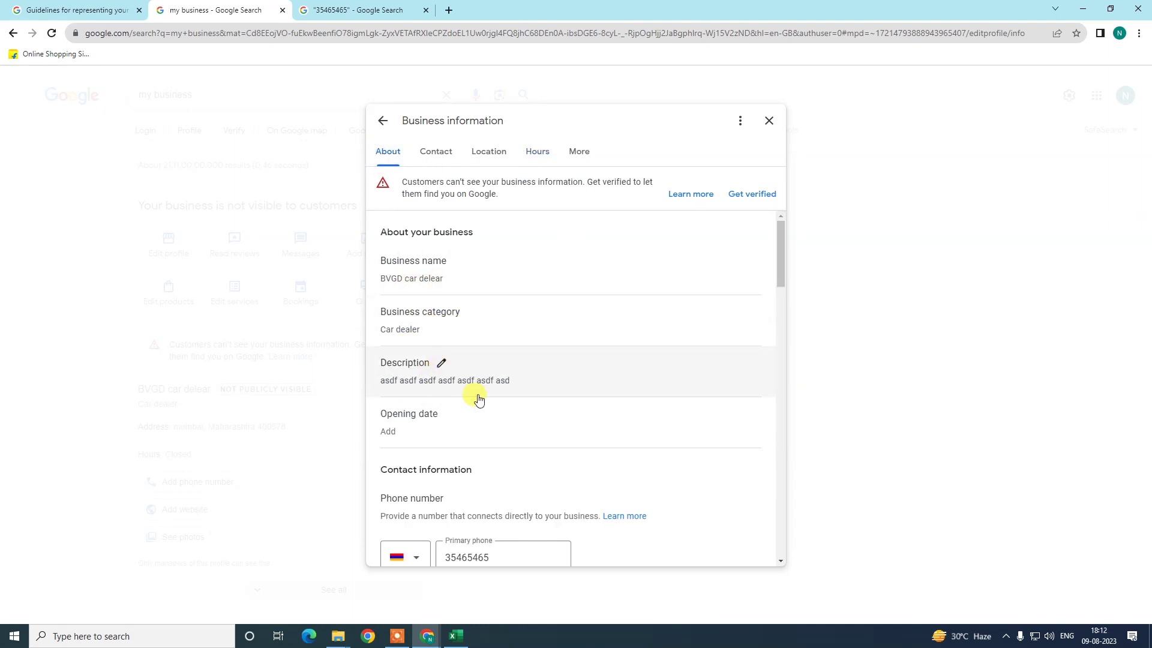
pyautogui.click(578, 151)
pyautogui.scroll(-3, 484, 330)
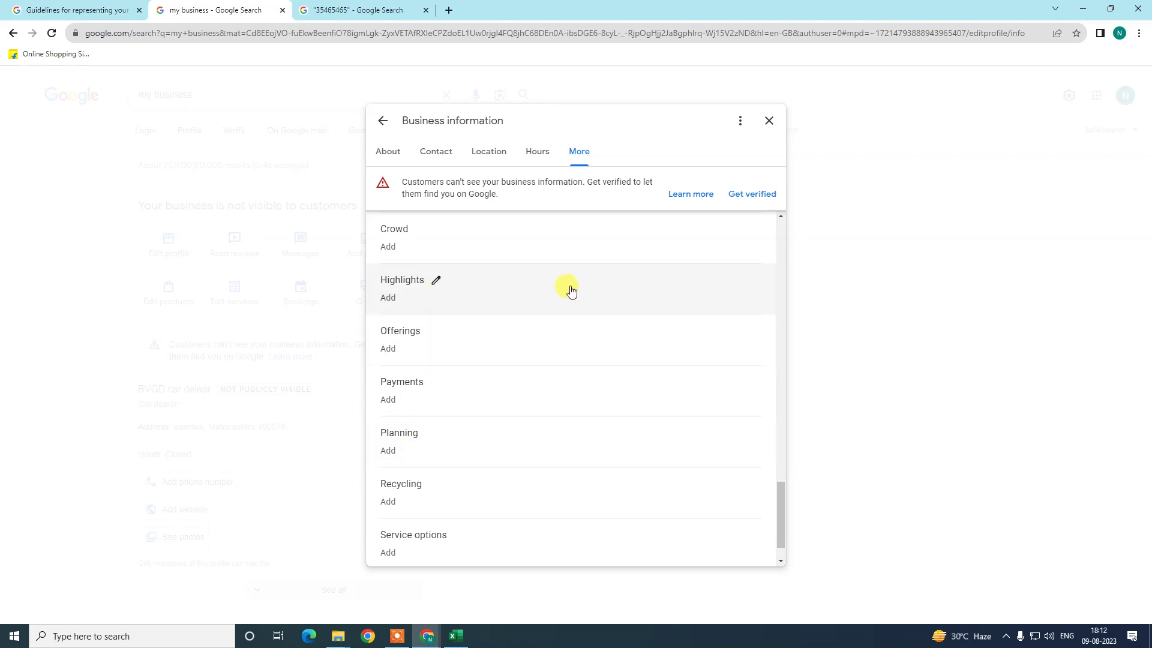
pyautogui.press('super+d')
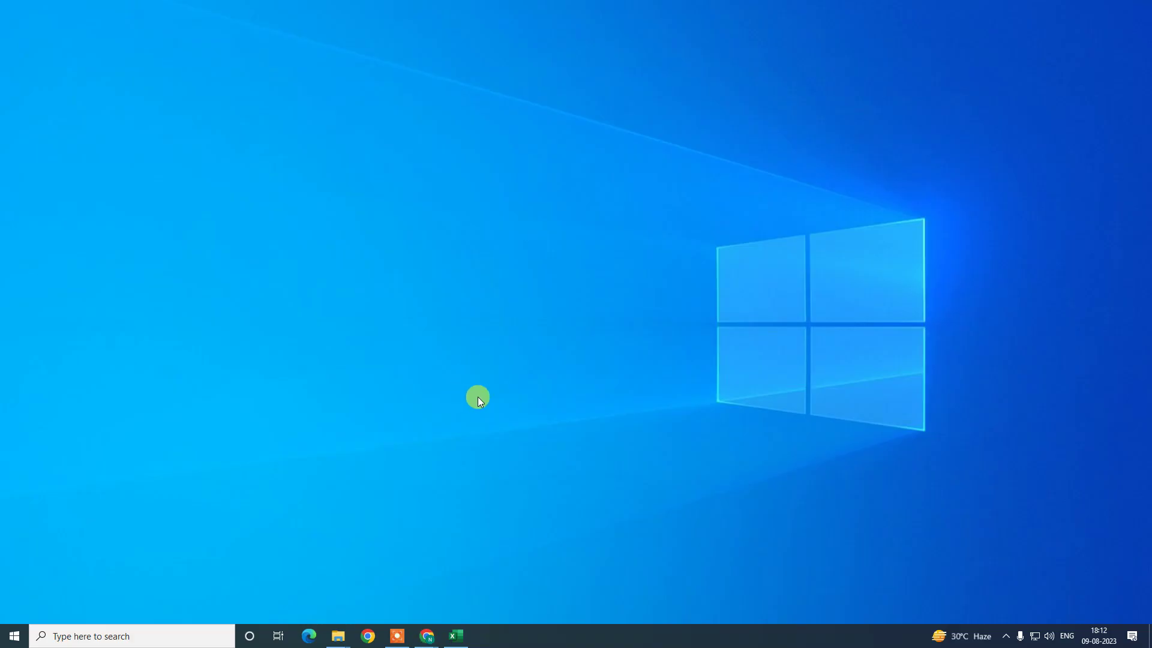